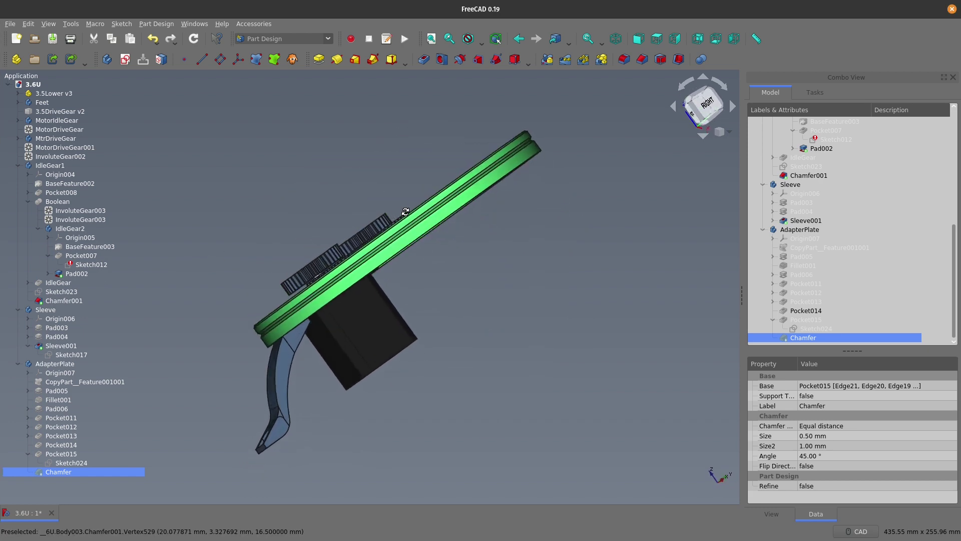
# Inspect the 3.6U ring and gear assembly from an angled view and open Sketch024 of Pocket015
pyautogui.click(700, 122)
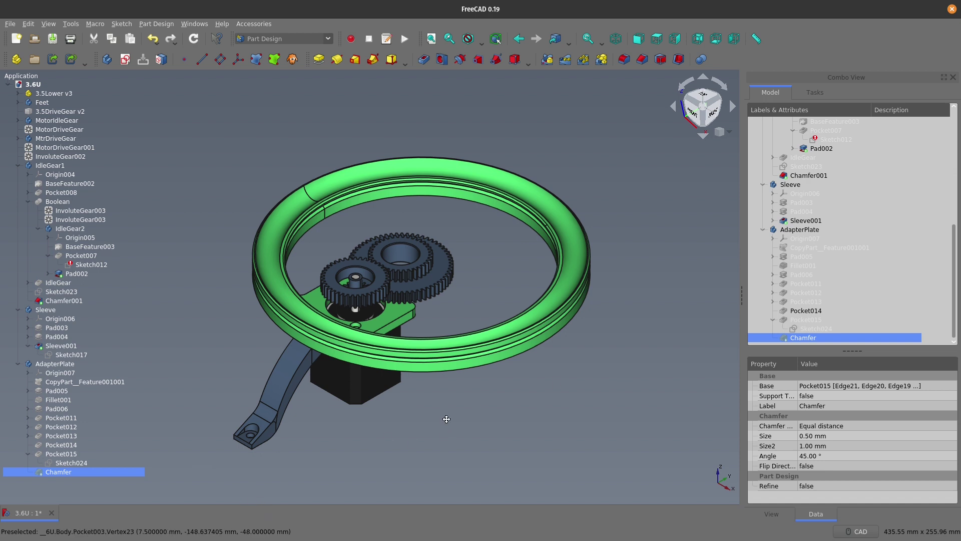
pyautogui.moveTo(445, 418)
pyautogui.mouseDown(button='middle')
pyautogui.moveTo(458, 412)
pyautogui.moveTo(450, 419)
pyautogui.mouseUp(button='middle')
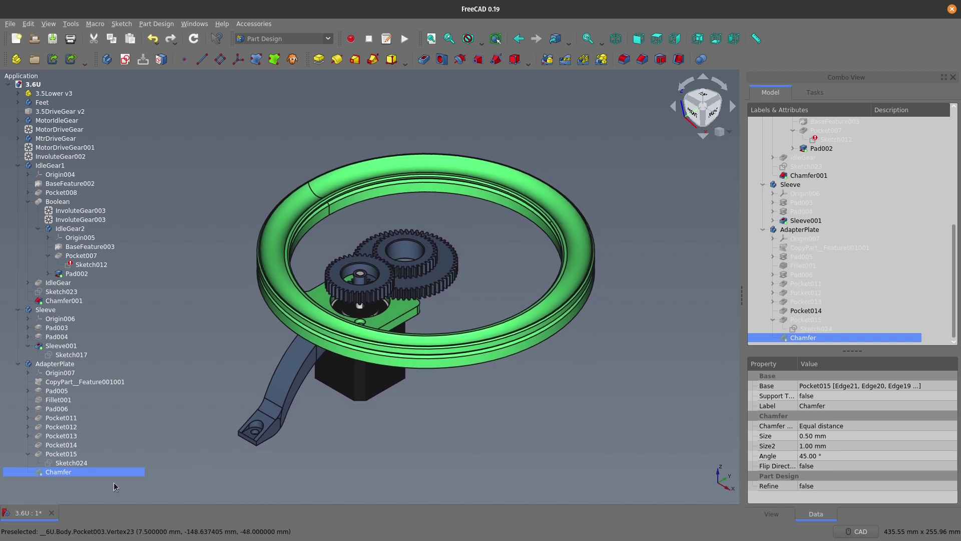
pyautogui.doubleClick(71, 462)
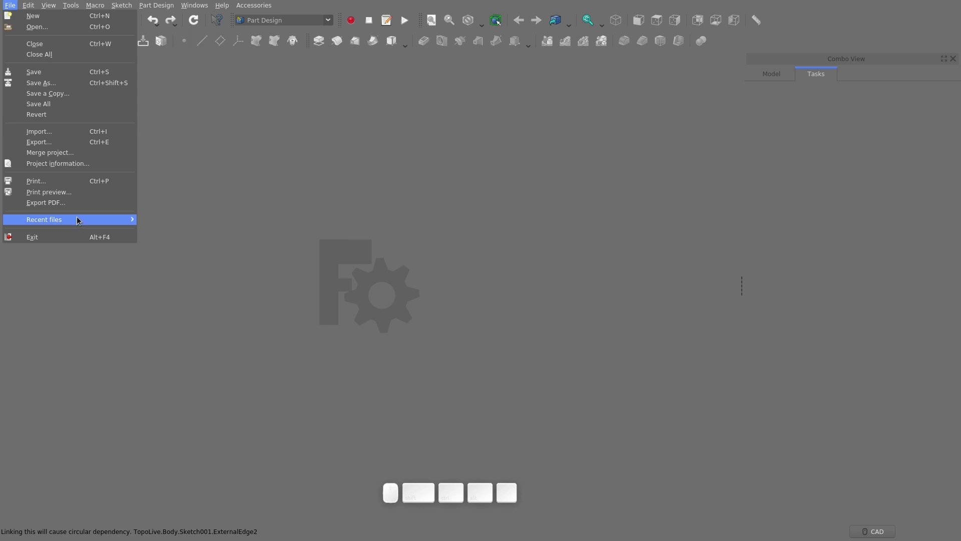
# Open the recent TopoLive file and start a sketch on the XY plane in a new body
pyautogui.moveTo(77, 219)
pyautogui.click(157, 220)
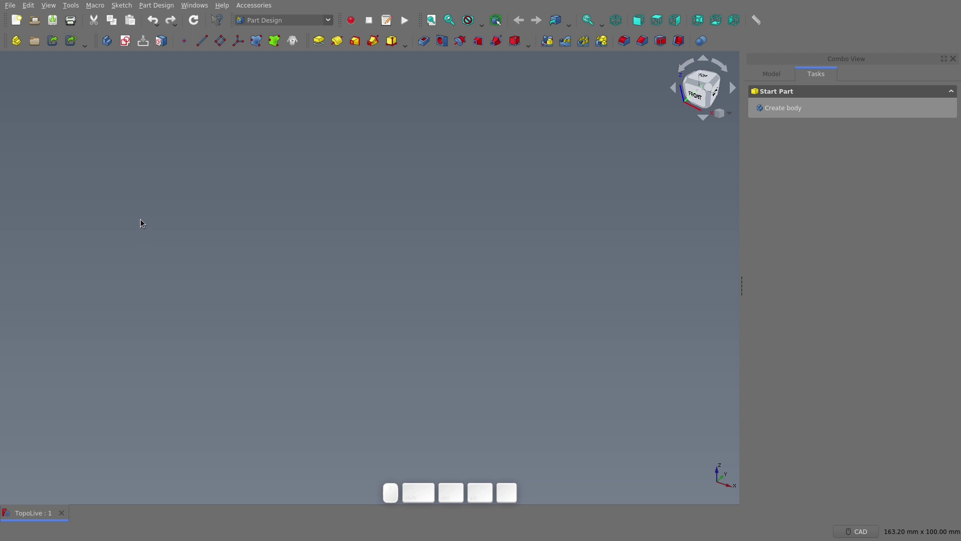
pyautogui.click(106, 41)
pyautogui.click(124, 41)
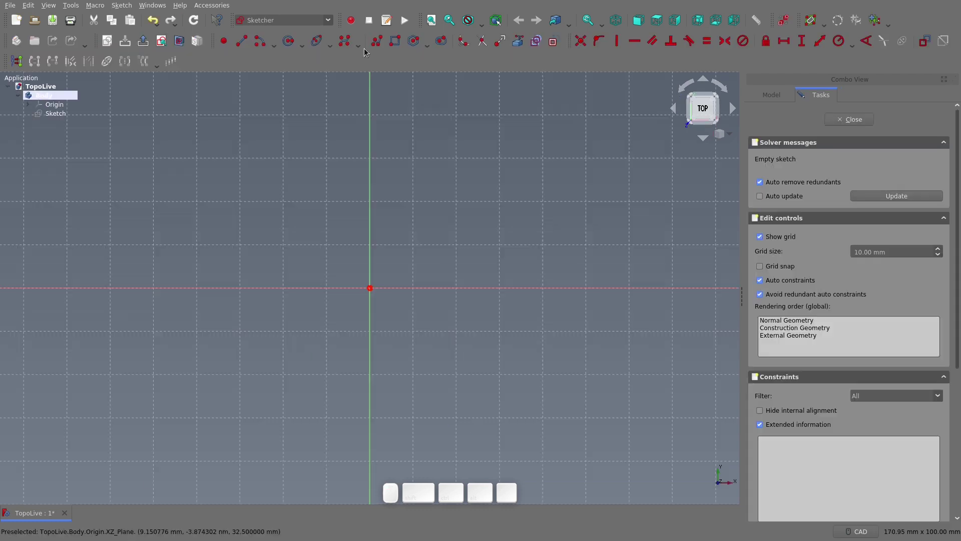
# Build a rectangular block 50 mm high and cut 20 mm deep steps along both of its upper sides
pyautogui.click(365, 42)
pyautogui.click(251, 201)
pyautogui.click(489, 374)
pyautogui.click(319, 40)
pyautogui.click(302, 189)
pyautogui.click(430, 40)
pyautogui.write('20')
pyautogui.press('Return')
# Sketch a small square on the block's front face and pocket it 55 mm deep
pyautogui.click(350, 300)
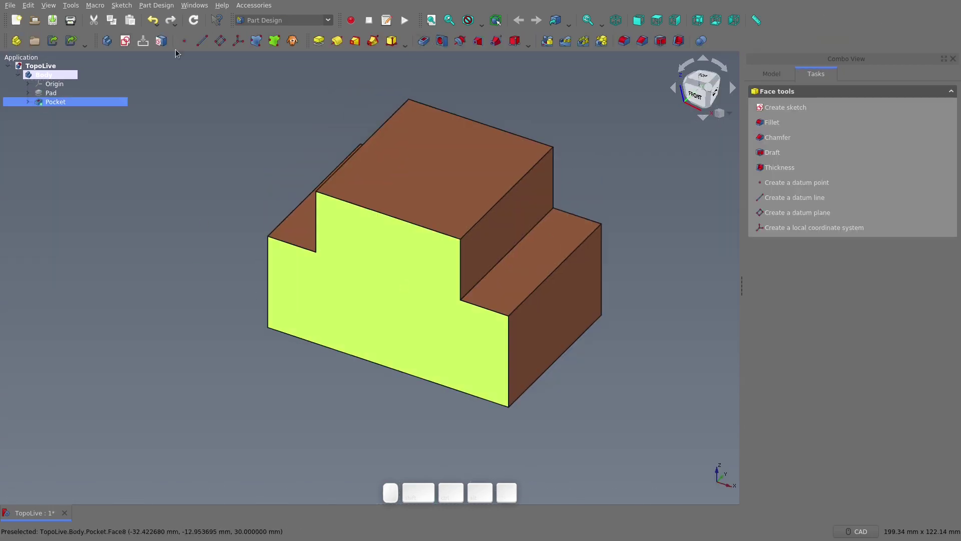
pyautogui.click(125, 40)
pyautogui.click(414, 236)
pyautogui.click(457, 279)
pyautogui.click(849, 119)
pyautogui.click(427, 40)
pyautogui.click(850, 119)
pyautogui.press('0')
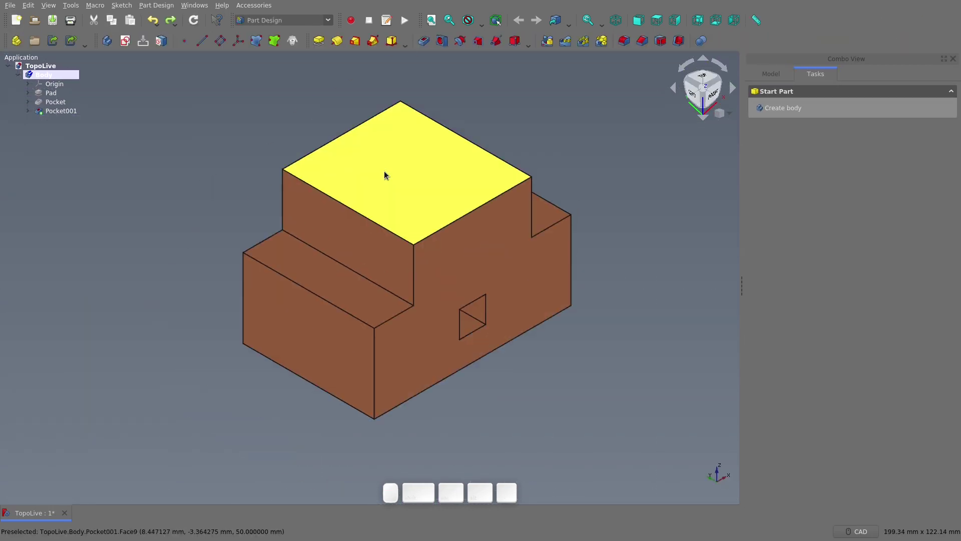
# Sketch a 15 mm wide slot across the block's top face and cut it as a shallow pocket
pyautogui.click(384, 176)
pyautogui.click(125, 40)
pyautogui.click(518, 40)
pyautogui.click(494, 244)
pyautogui.click(394, 41)
pyautogui.click(801, 41)
pyautogui.write('15')
pyautogui.press('Return')
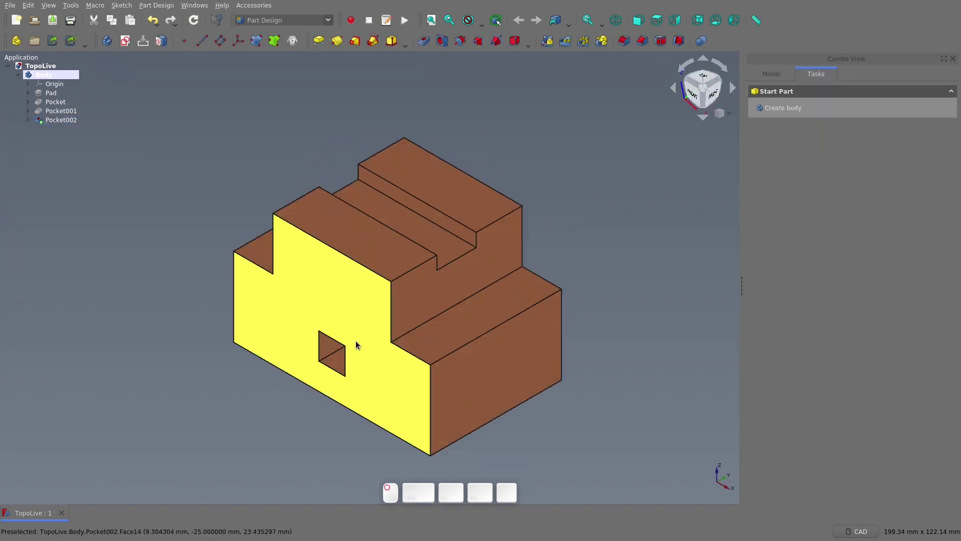
# Sketch a small square on the front face 25 mm above the bottom edge and pad it 10 mm
pyautogui.click(355, 340)
pyautogui.write('25')
pyautogui.press('Return')
pyautogui.write('10')
pyautogui.press('Return')
pyautogui.click(409, 237)
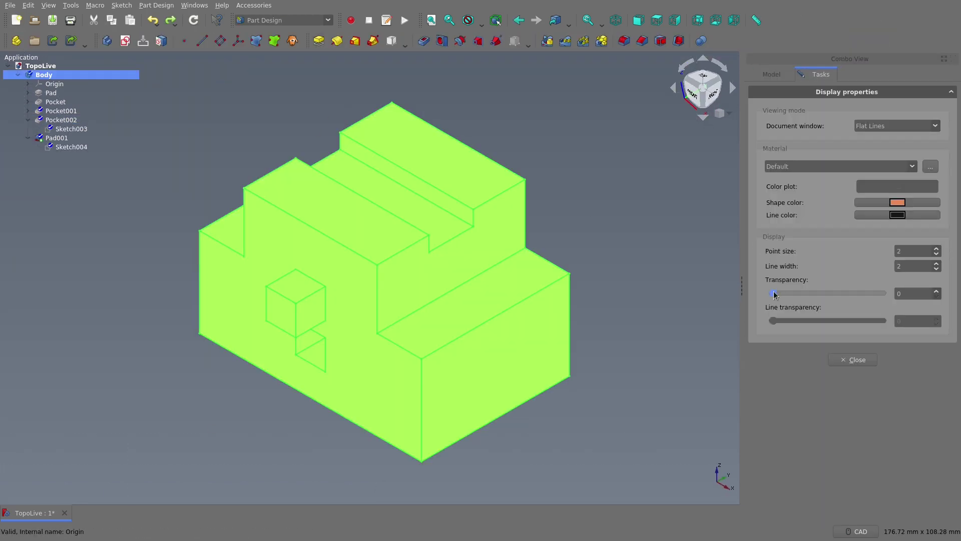
# Make the body semi-transparent so its internal edges can be seen
pyautogui.moveTo(774, 295); pyautogui.dragTo(835, 294)
pyautogui.click(853, 359)
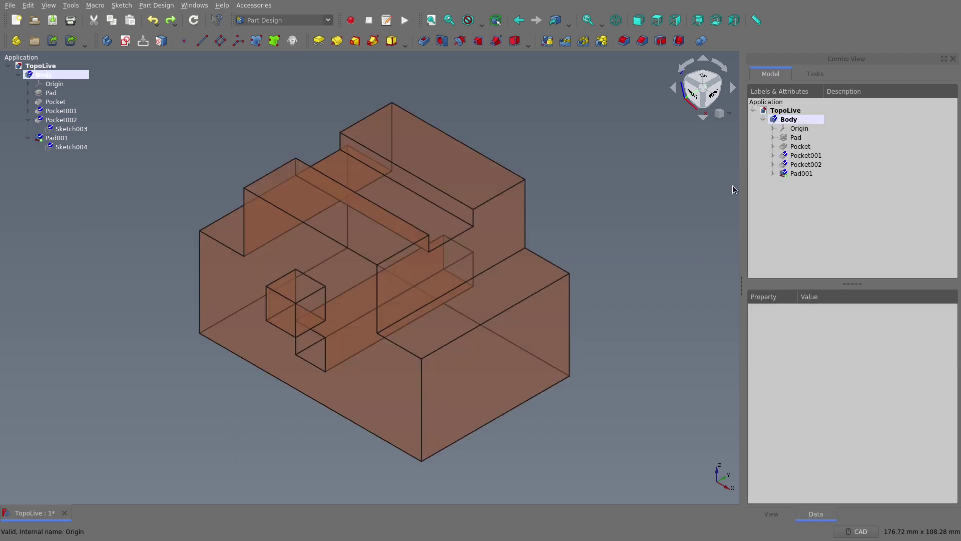
# Set the length of the square front pocket, Pocket001, to 45 mm
pyautogui.doubleClick(801, 155)
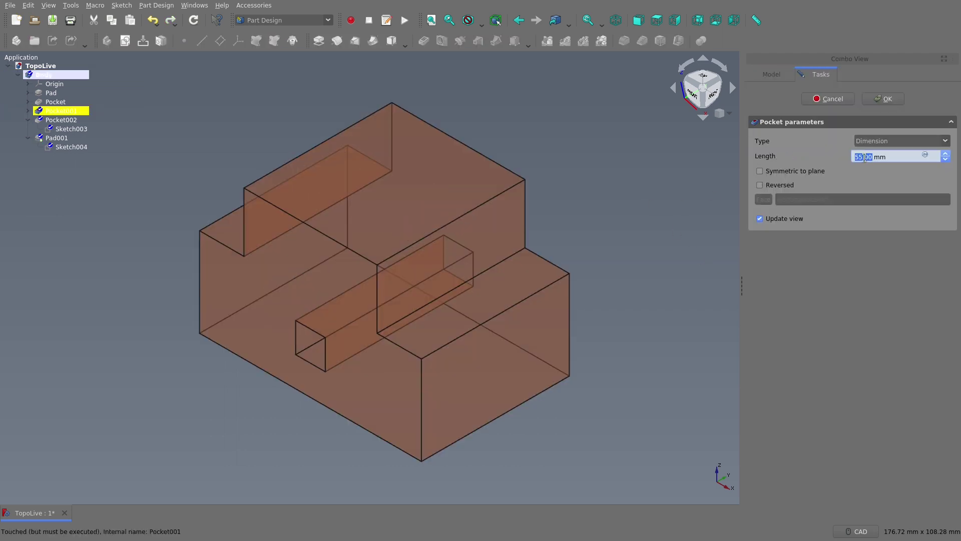
pyautogui.write('53')
pyautogui.scroll(-4, 867, 156)
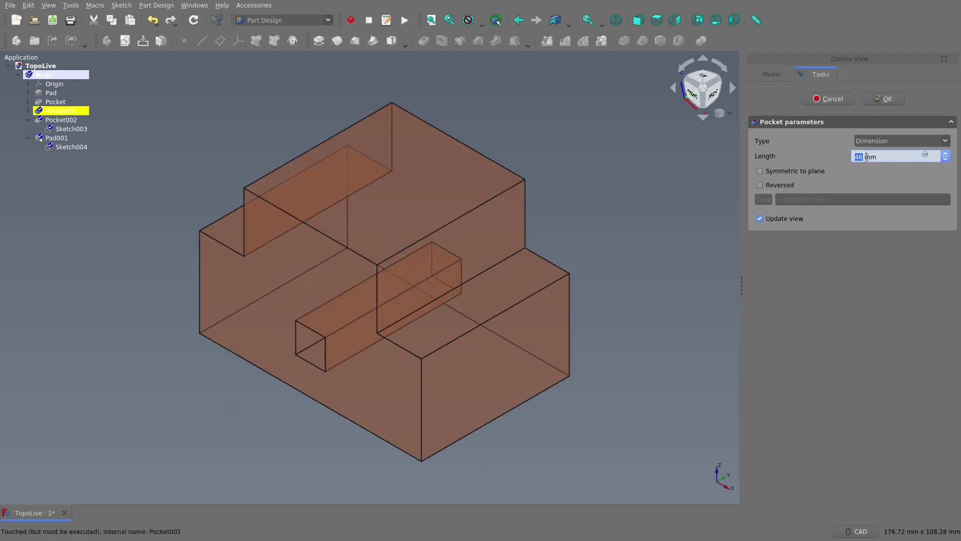
pyautogui.click(870, 103)
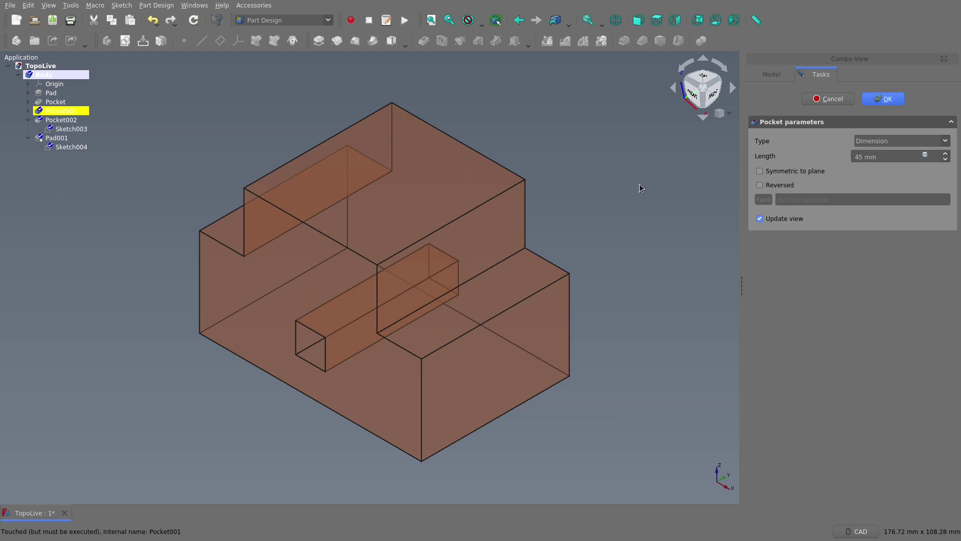
# Display Pad001 and examine where its square profile sits on the block from several angles
pyautogui.click(785, 173)
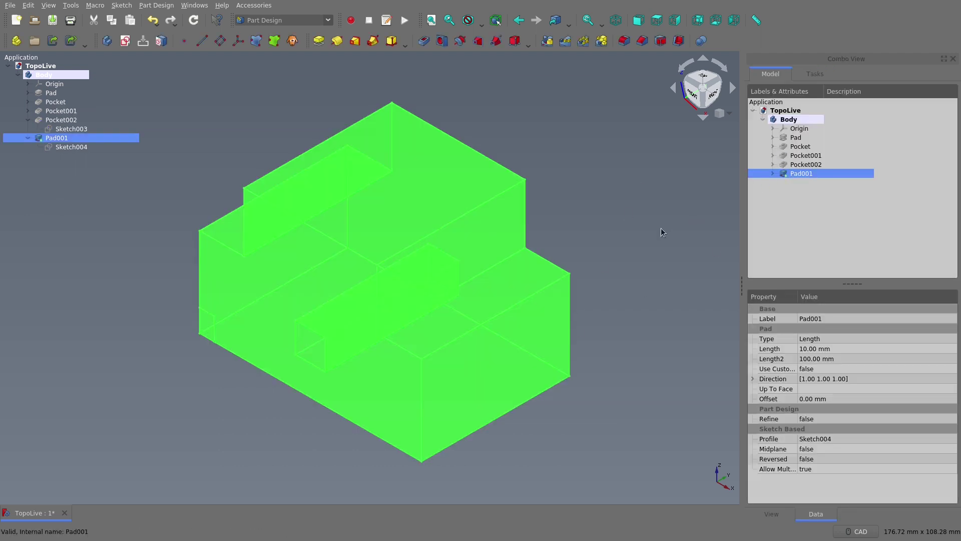
pyautogui.click(316, 457)
pyautogui.moveTo(251, 444); pyautogui.dragTo(264, 395, button='middle')
pyautogui.click(204, 372)
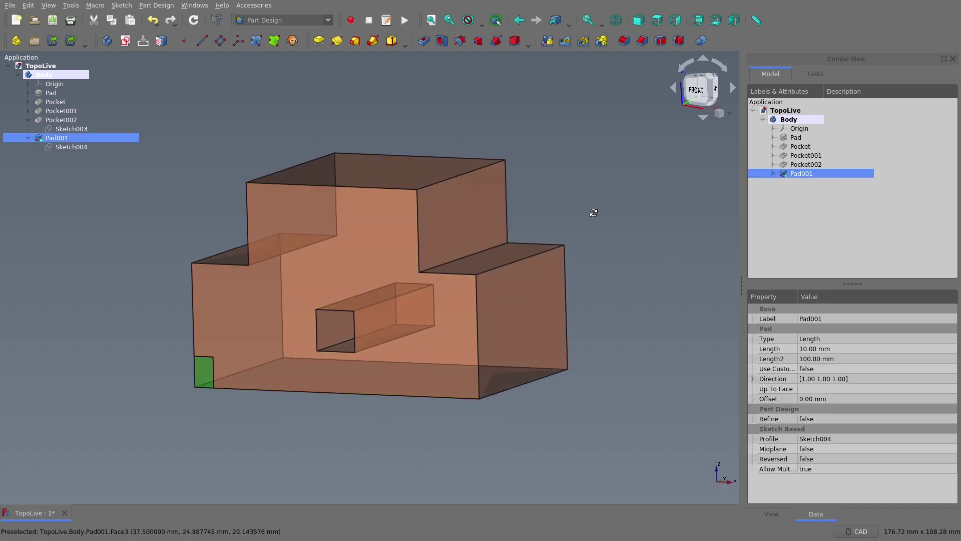
pyautogui.moveTo(594, 214)
pyautogui.mouseDown(button='middle')
pyautogui.moveTo(661, 216)
pyautogui.moveTo(598, 216)
pyautogui.mouseUp(button='middle')
pyautogui.click(600, 217)
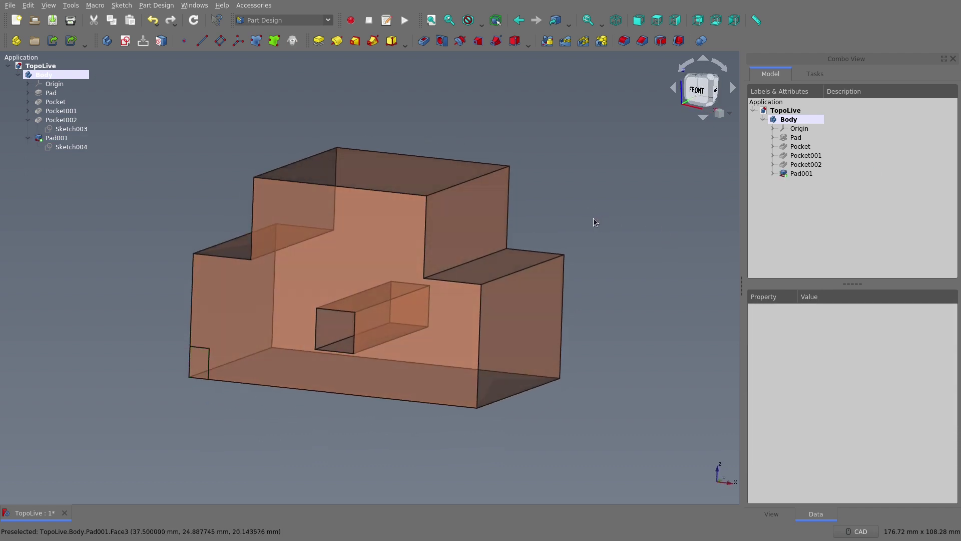
# Display the base Pad feature and inspect the plain block in isometric view
pyautogui.click(811, 138)
pyautogui.press('space')
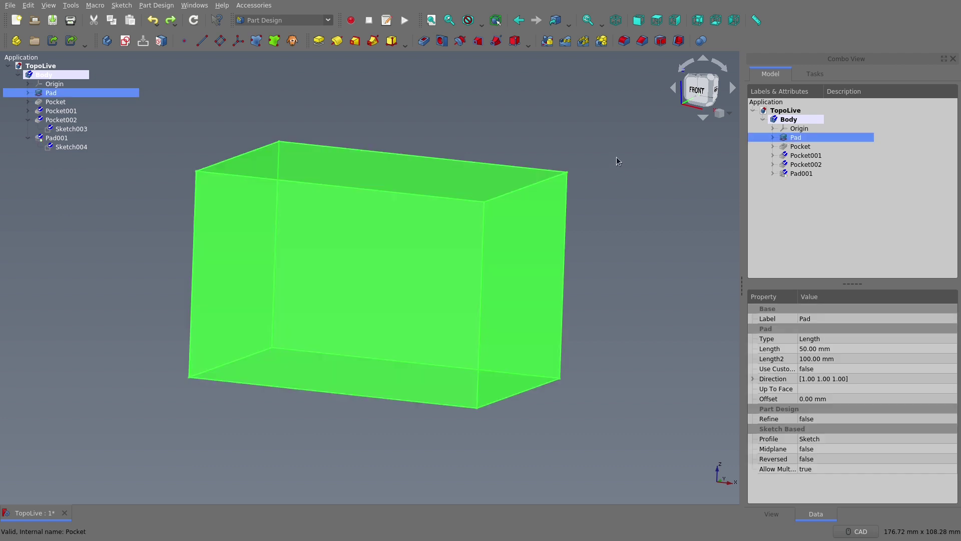
pyautogui.moveTo(617, 157); pyautogui.dragTo(567, 194, button='middle')
pyautogui.click(704, 86)
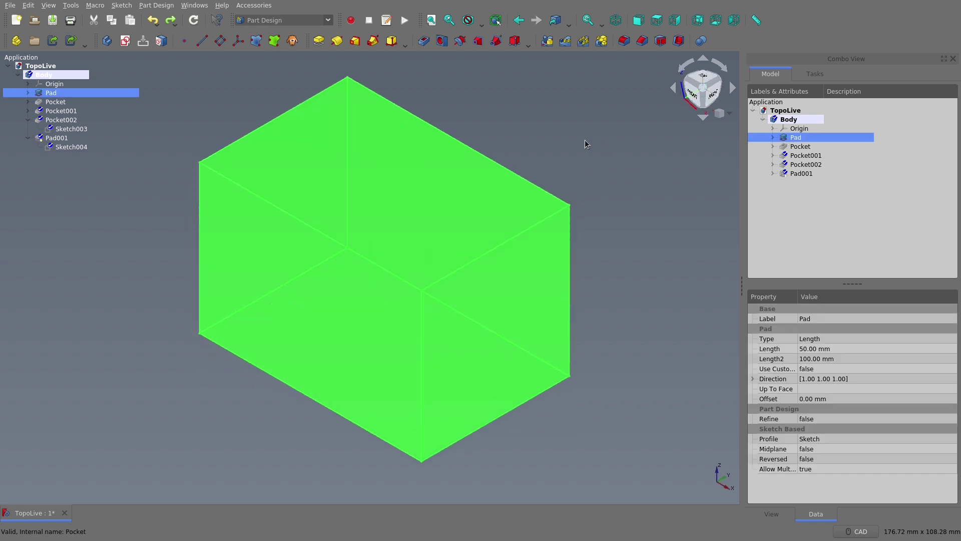
pyautogui.click(575, 130)
# Set the length of the square front pocket, Pocket001, to 42 mm
pyautogui.doubleClick(806, 155)
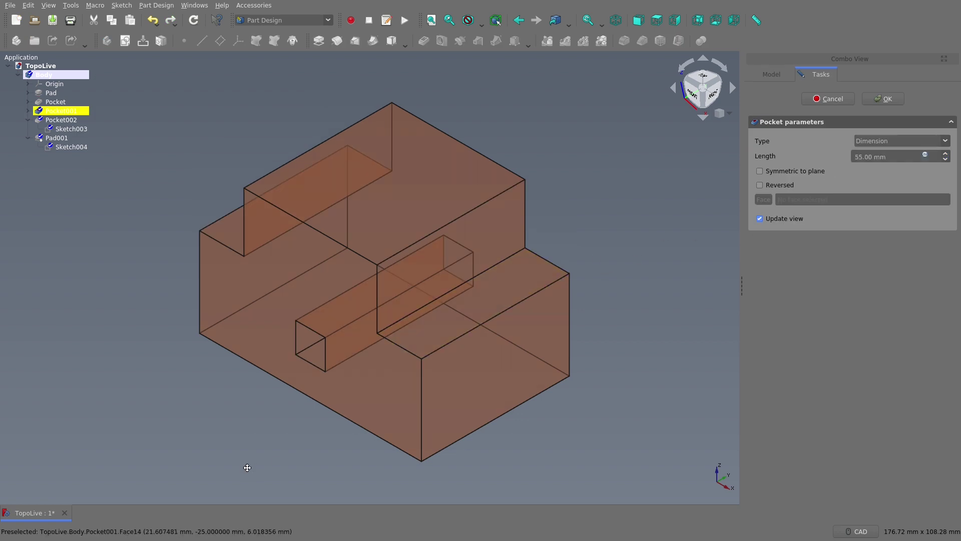
pyautogui.moveTo(247, 465); pyautogui.dragTo(343, 405, button='middle')
pyautogui.moveTo(400, 295); pyautogui.dragTo(657, 290, button='middle')
pyautogui.doubleClick(870, 157)
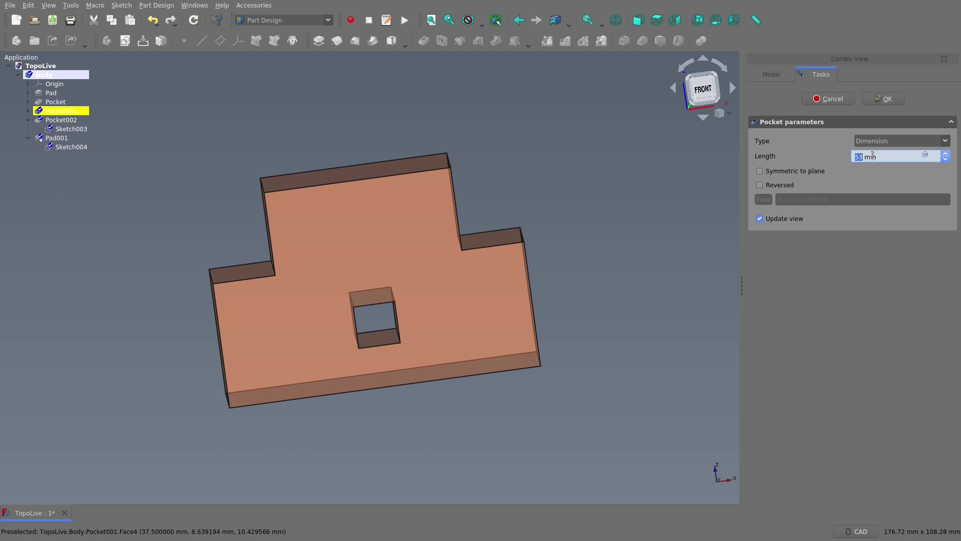
pyautogui.write('42')
pyautogui.moveTo(679, 209); pyautogui.dragTo(571, 283, button='middle')
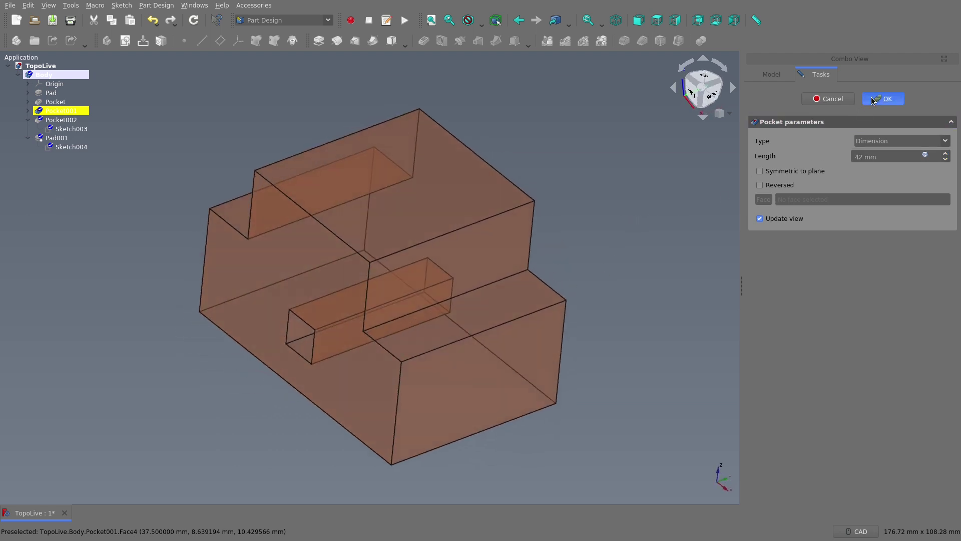
pyautogui.click(884, 98)
# Make Sketch003 of Pocket002 and Sketch004 of Pad001 visible on the model
pyautogui.click(771, 165)
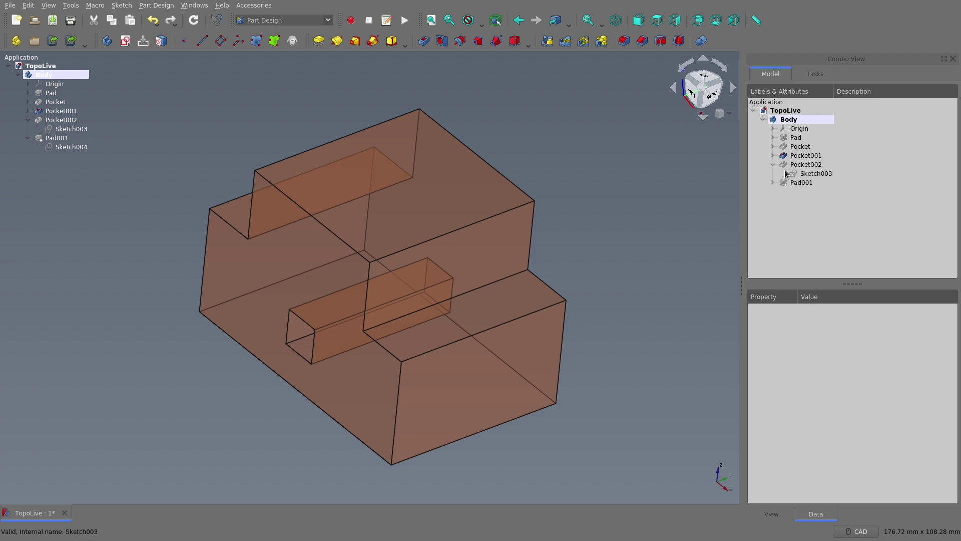
pyautogui.click(796, 174)
pyautogui.click(773, 182)
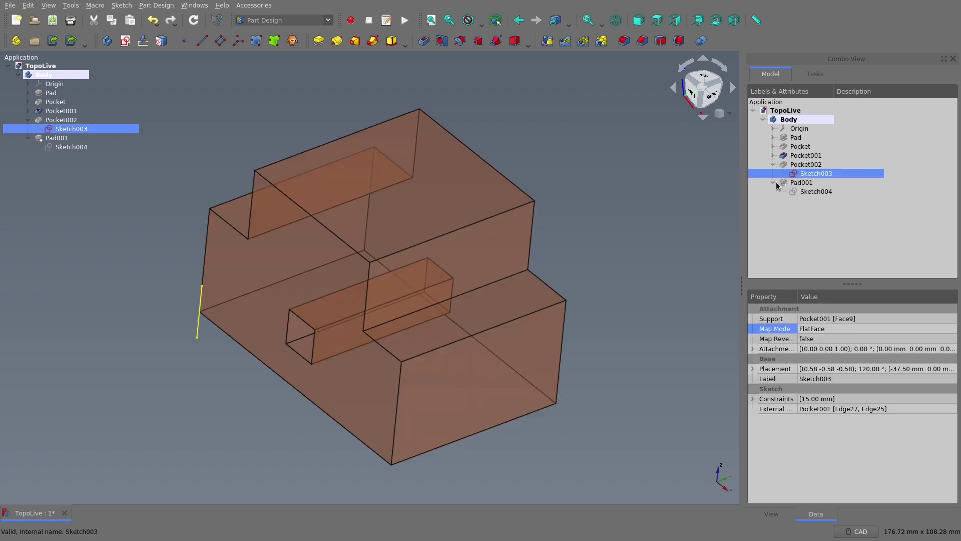
pyautogui.click(798, 191)
pyautogui.click(704, 195)
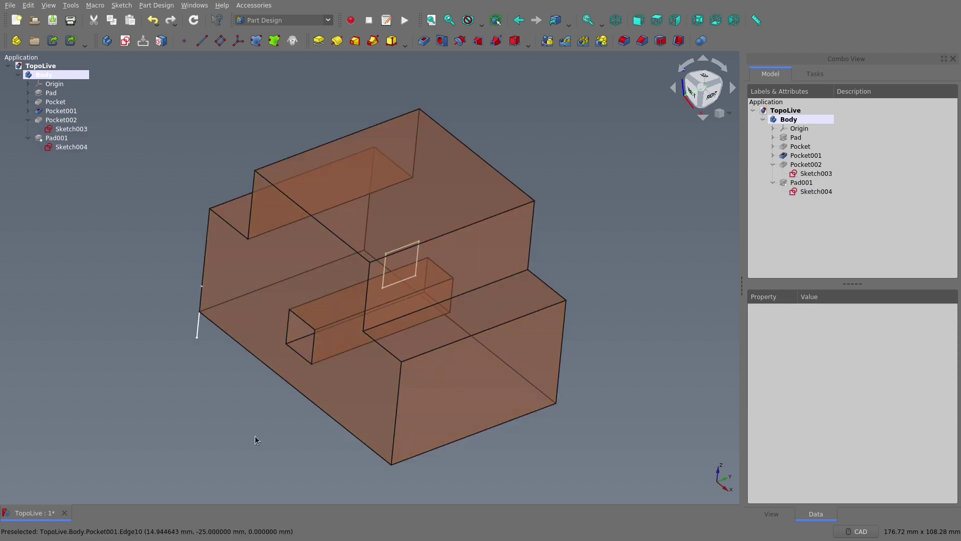
pyautogui.moveTo(255, 439); pyautogui.dragTo(314, 416, button='middle')
# Turn on the Selection view so the names of picked faces are listed
pyautogui.click(48, 5)
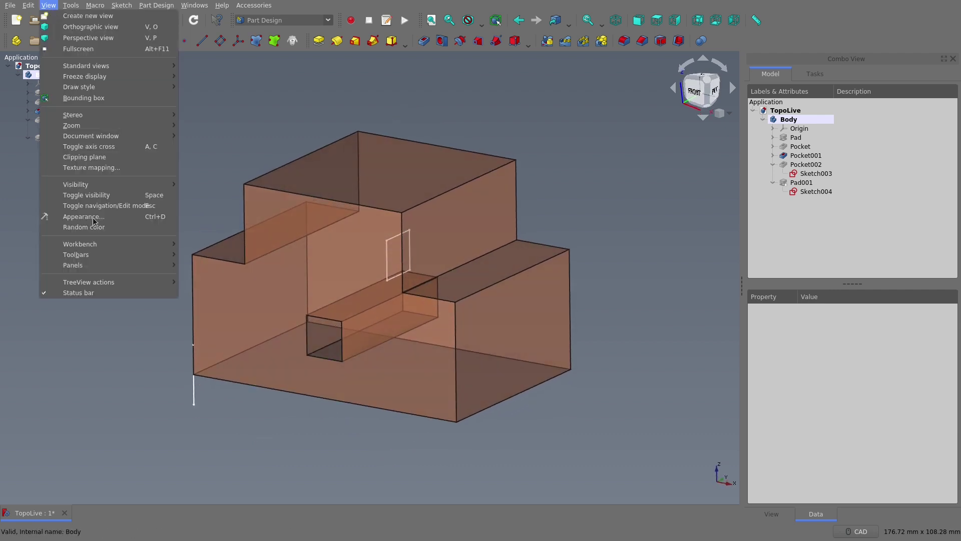
pyautogui.moveTo(99, 269)
pyautogui.click(212, 286)
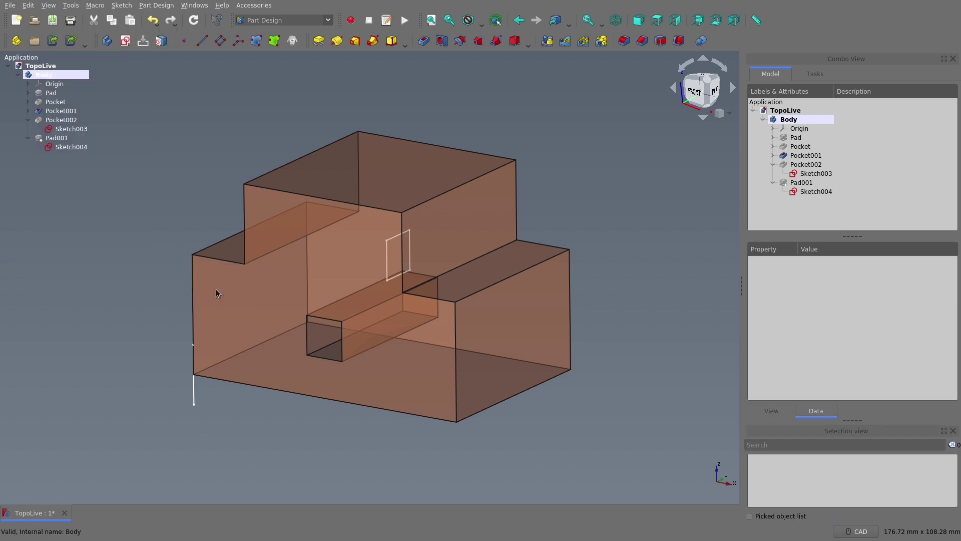
# Select the block's end face and its front face in turn to check their internal face names
pyautogui.click(529, 333)
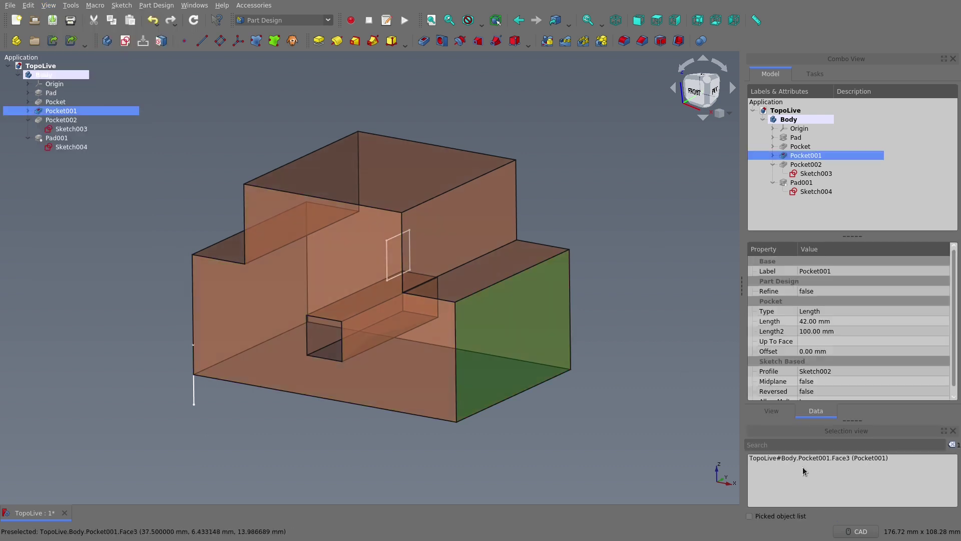
pyautogui.click(423, 362)
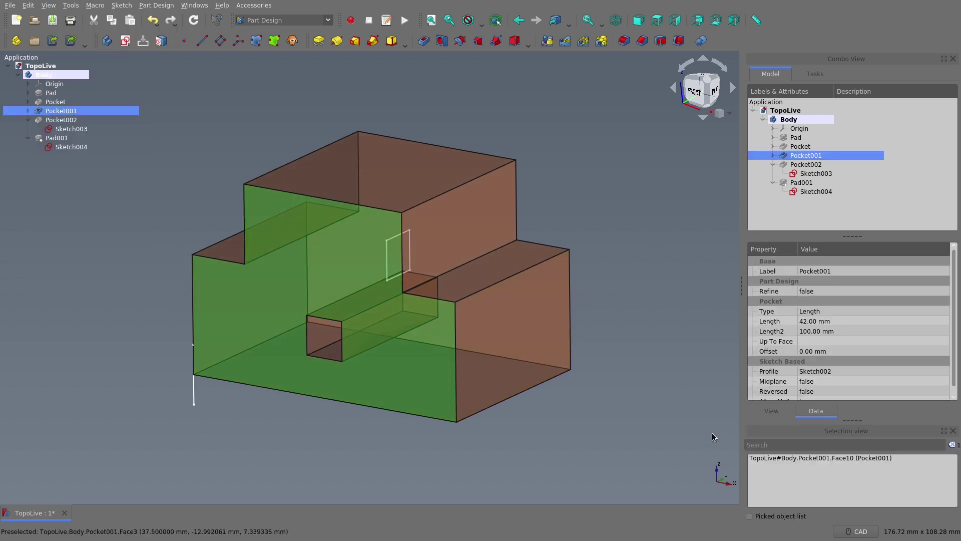
pyautogui.click(661, 359)
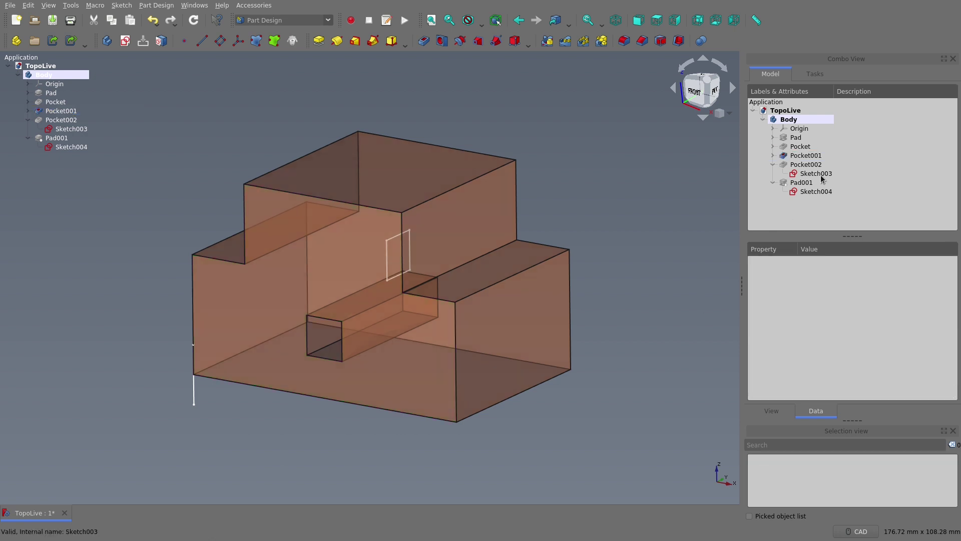
# Set the length of the square front pocket, Pocket001, to 55 mm
pyautogui.doubleClick(799, 157)
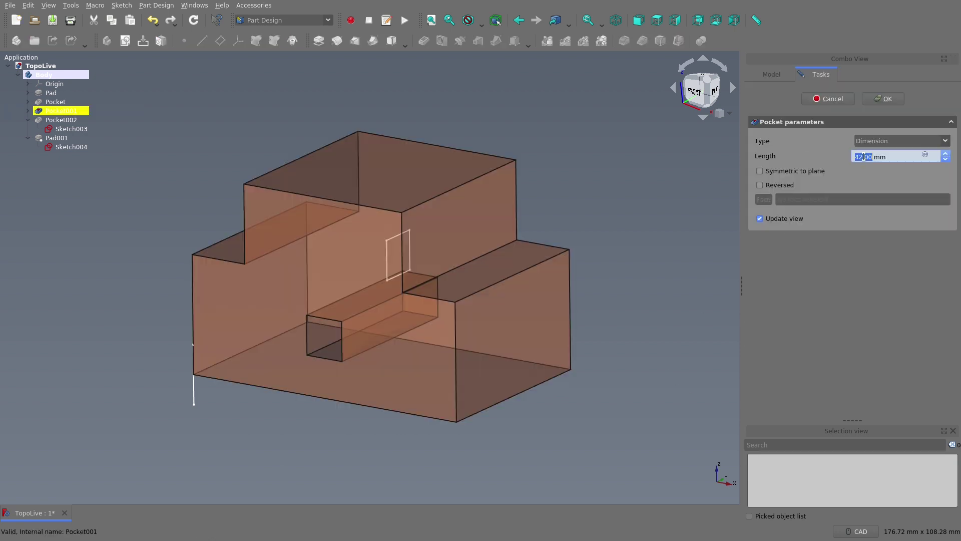
pyautogui.scroll(1, 864, 157)
pyautogui.scroll(5, 863, 157)
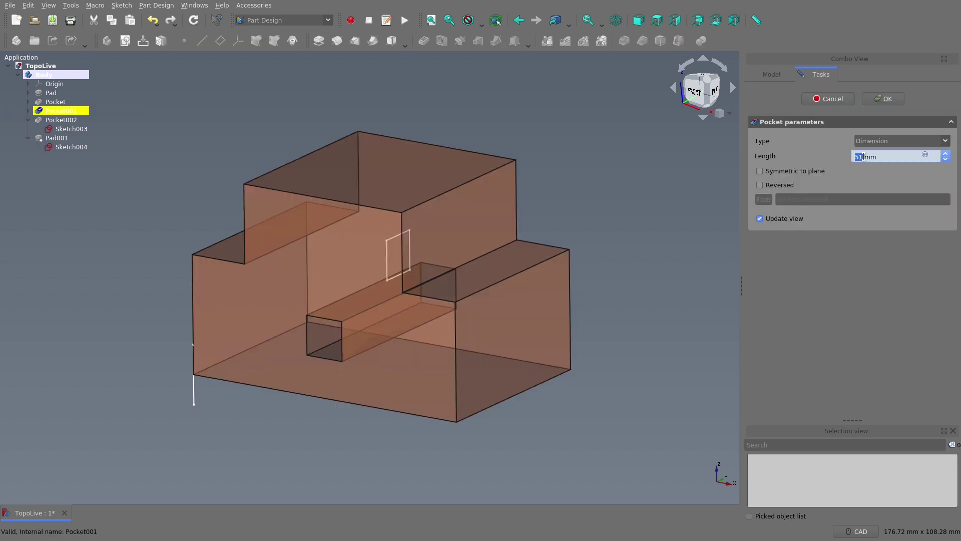
pyautogui.click(886, 99)
# Check the face names of the front face and the end face again with the 55 mm pocket
pyautogui.click(425, 351)
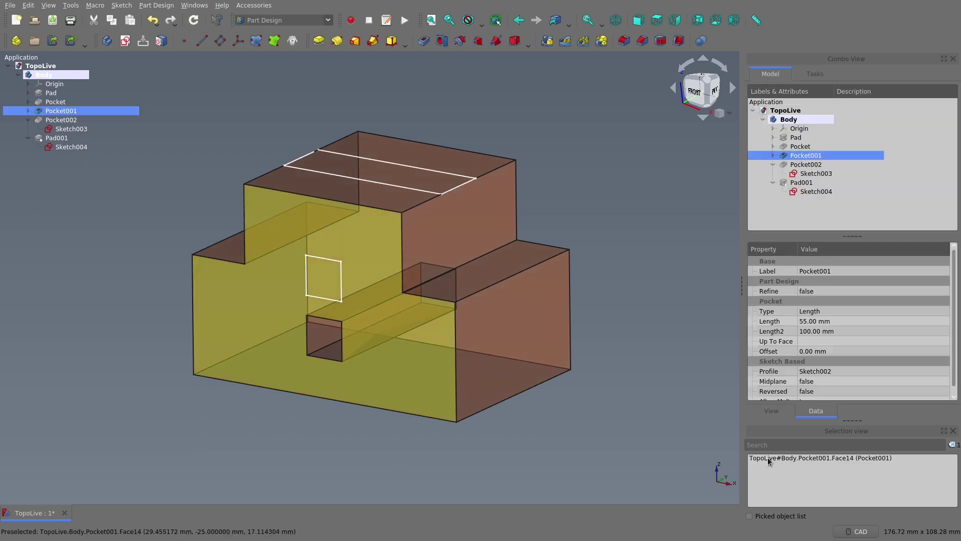
pyautogui.click(499, 339)
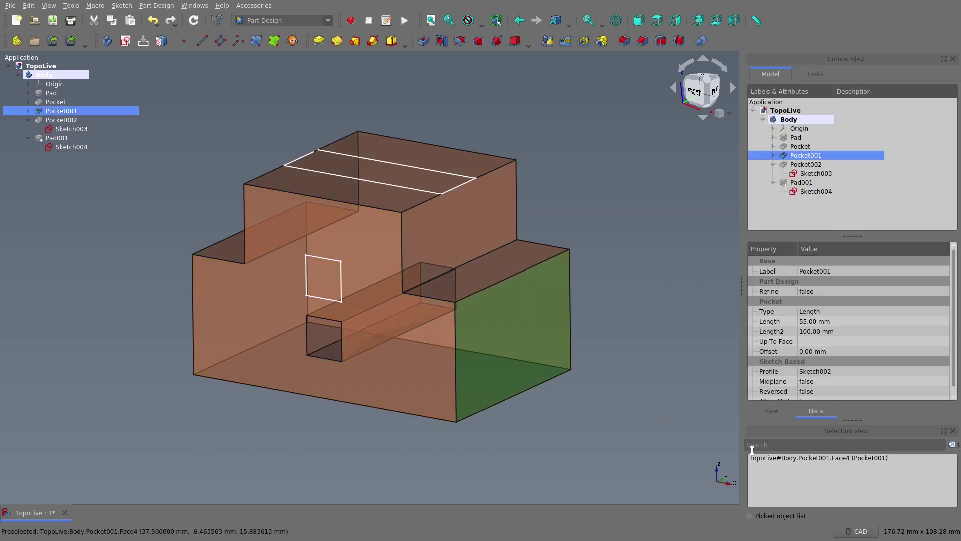
pyautogui.click(645, 355)
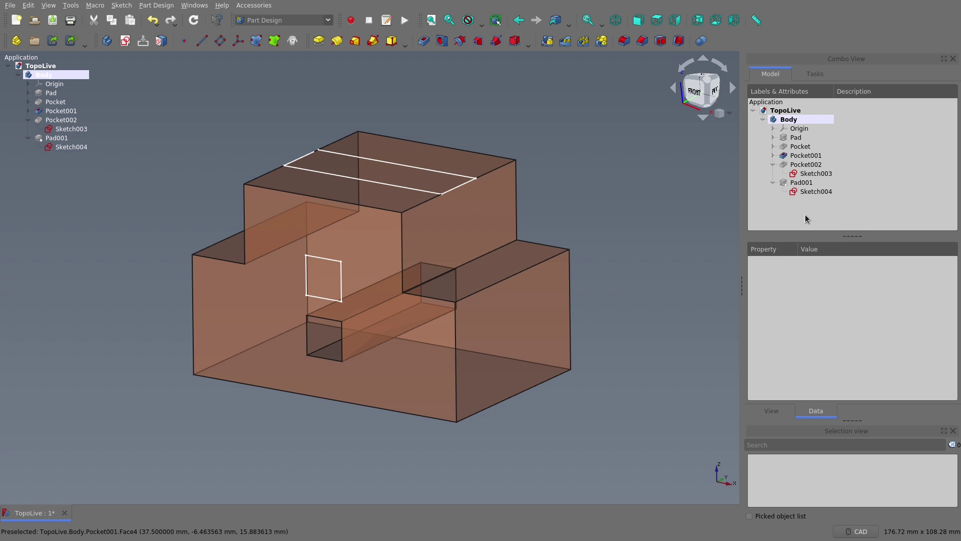
# Make the Pad001 feature visible to display the complete body
pyautogui.click(803, 183)
pyautogui.click(681, 211)
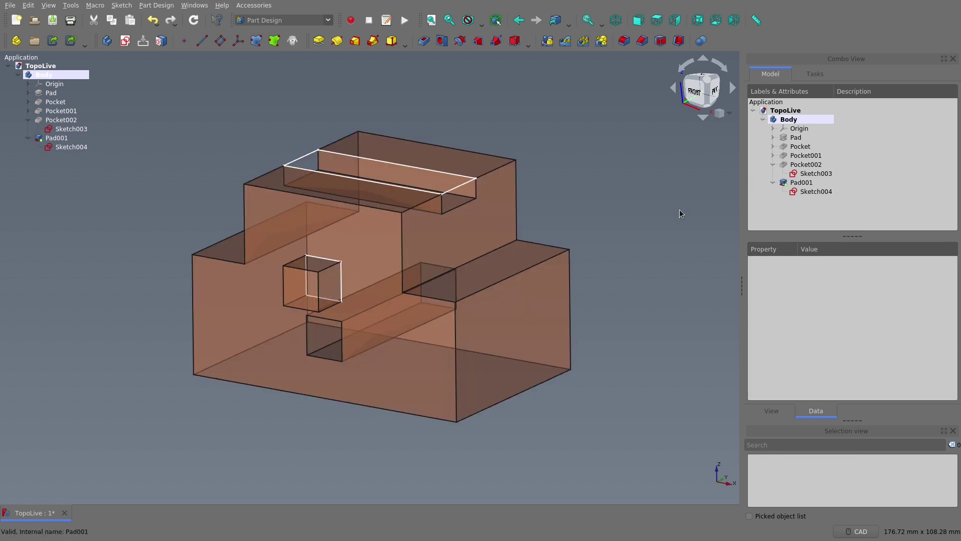
# Set the length of the square front pocket, Pocket001, to 43 mm
pyautogui.moveTo(622, 220); pyautogui.dragTo(623, 222, button='middle')
pyautogui.doubleClick(804, 155)
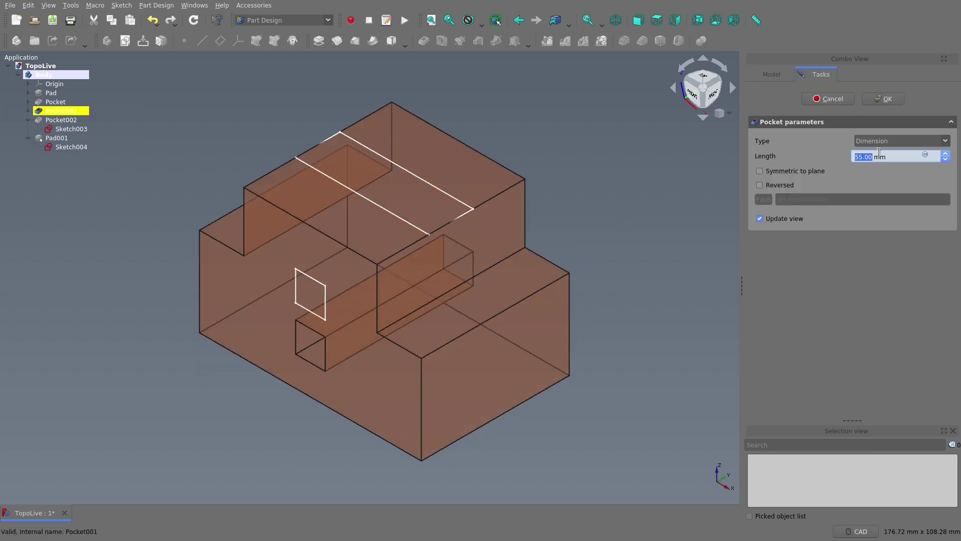
pyautogui.scroll(-11, 879, 153)
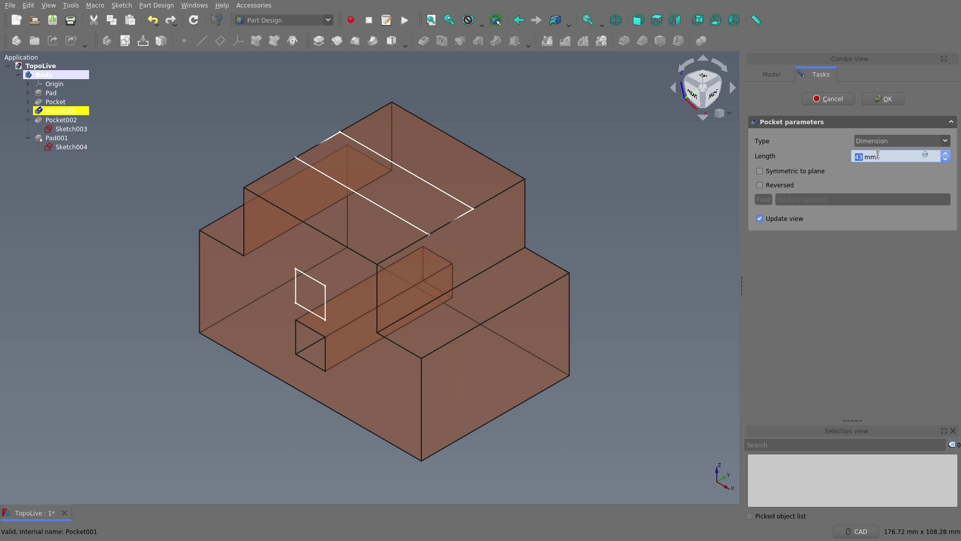
pyautogui.click(880, 99)
# Reattach Sketch004 to the block's large front face, Face10 of Pocket002, in Plane face mode
pyautogui.moveTo(295, 440); pyautogui.dragTo(348, 401, button='middle')
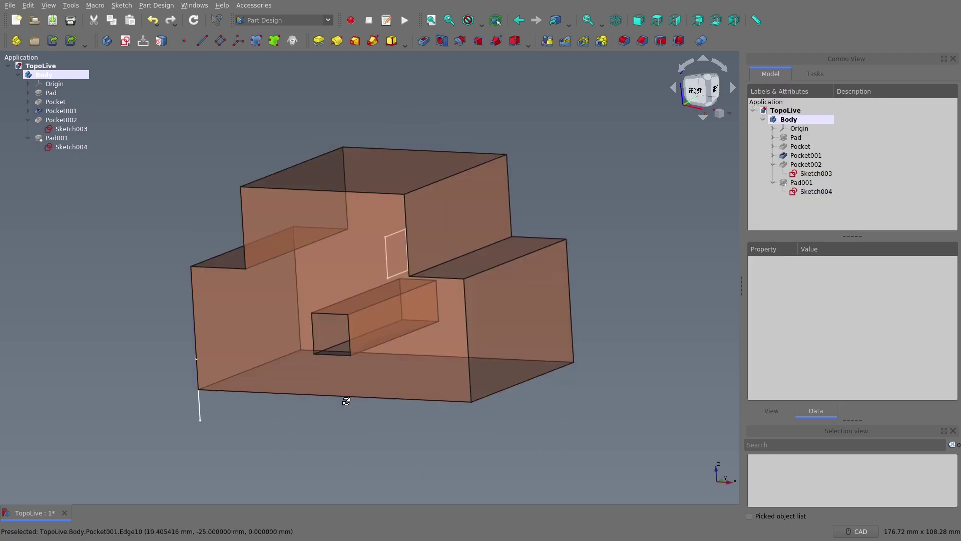
pyautogui.click(820, 192)
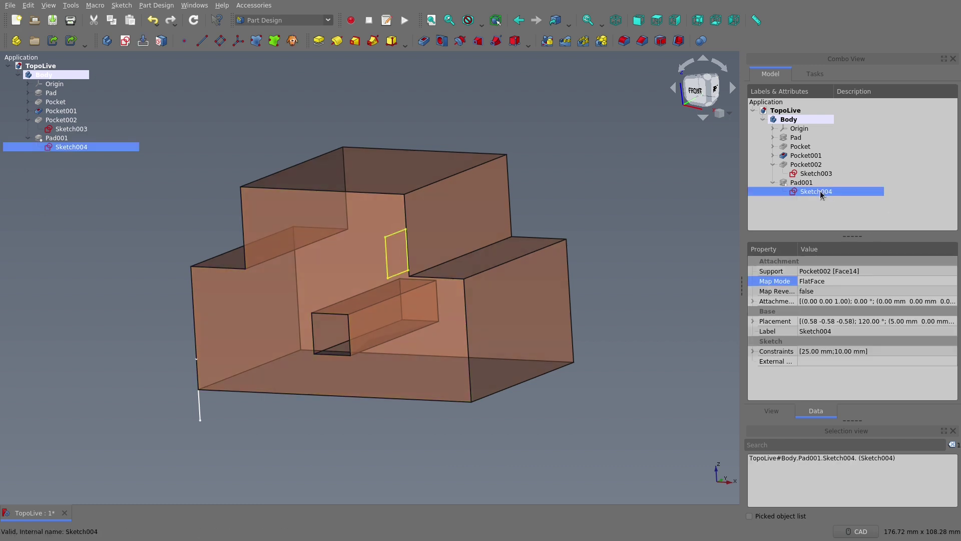
pyautogui.rightClick(950, 283)
pyautogui.press('Escape')
pyautogui.click(949, 283)
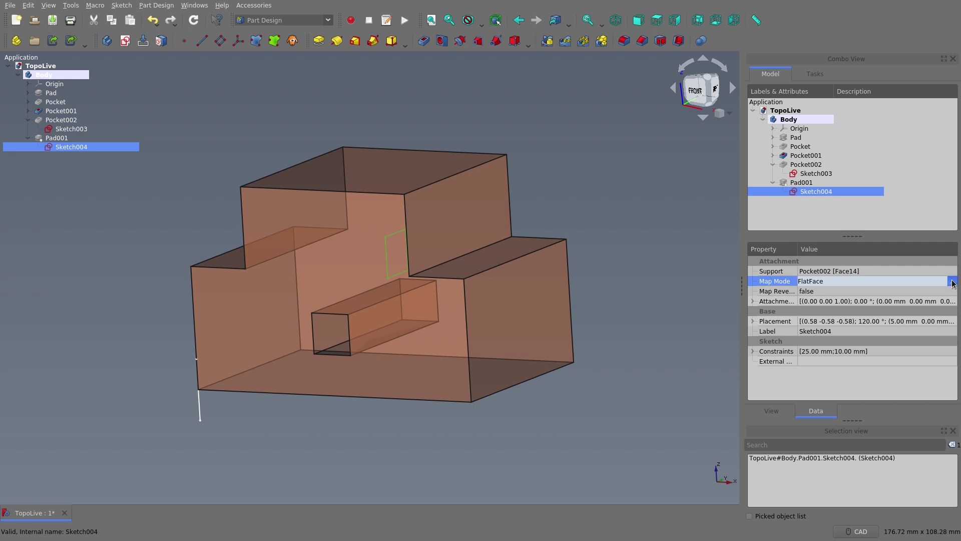
pyautogui.click(952, 282)
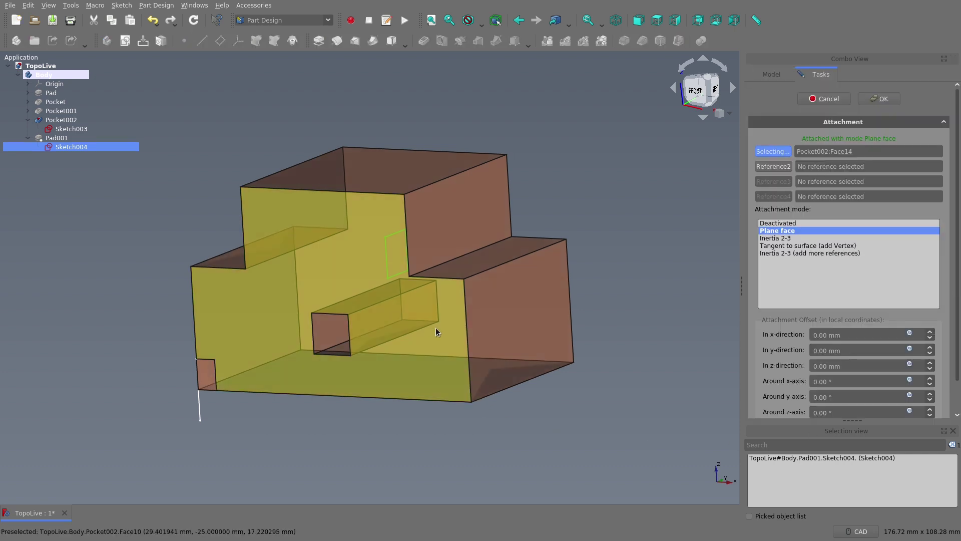
pyautogui.click(430, 327)
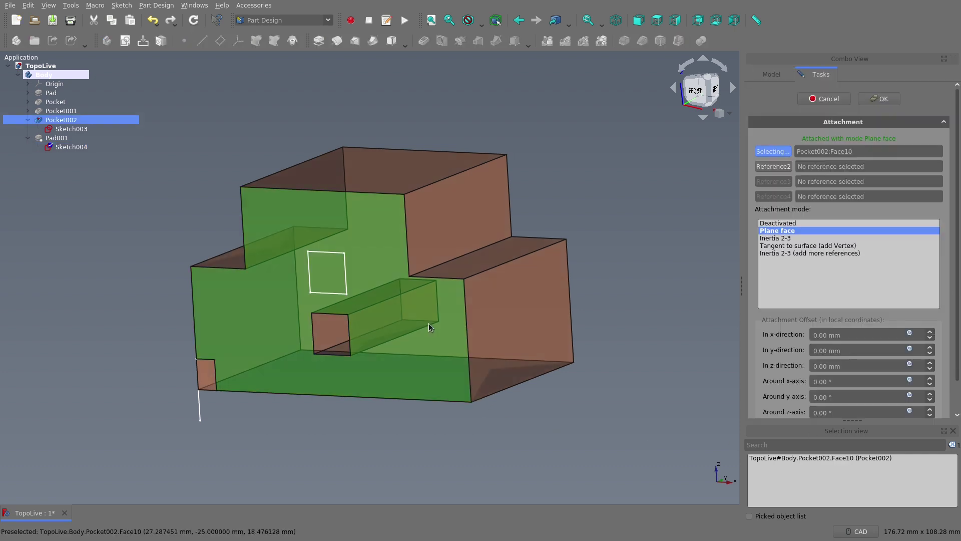
pyautogui.click(879, 98)
# Make Pad001 visible and recompute it on the reattached sketch
pyautogui.click(807, 184)
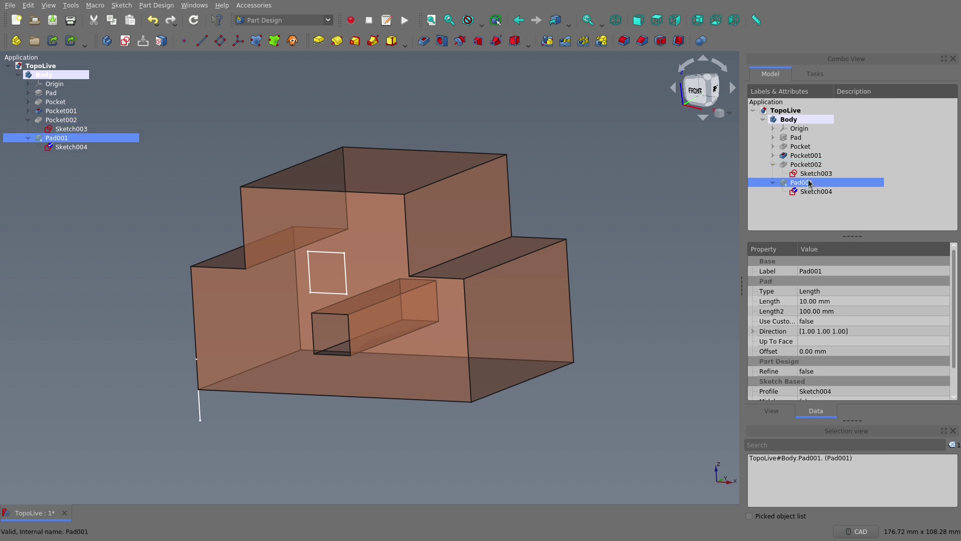
pyautogui.press('space')
pyautogui.click(605, 198)
pyautogui.rightClick(802, 183)
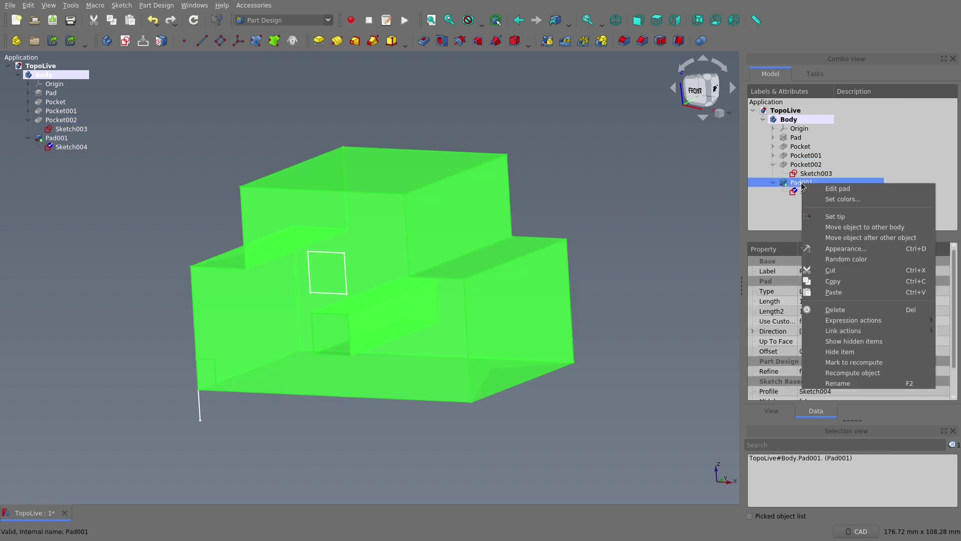
pyautogui.click(837, 372)
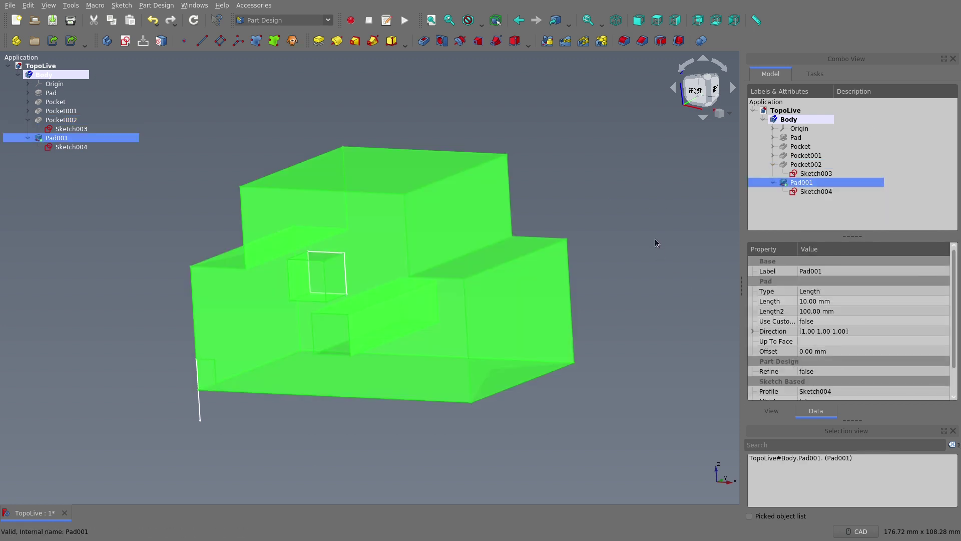
pyautogui.click(621, 170)
pyautogui.moveTo(621, 170)
pyautogui.mouseDown(button='middle')
pyautogui.moveTo(587, 212)
pyautogui.moveTo(564, 221)
pyautogui.moveTo(624, 185)
pyautogui.moveTo(613, 180)
pyautogui.mouseUp(button='middle')
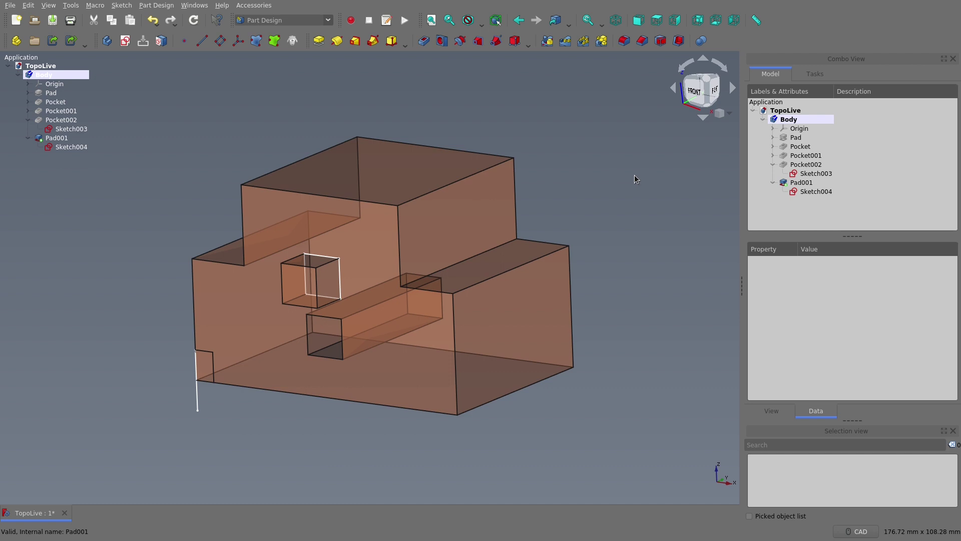
# Undo the pocket length and sketch attachment changes, and hide Sketch003 and Sketch004
pyautogui.hotkey('ctrl', 'z')
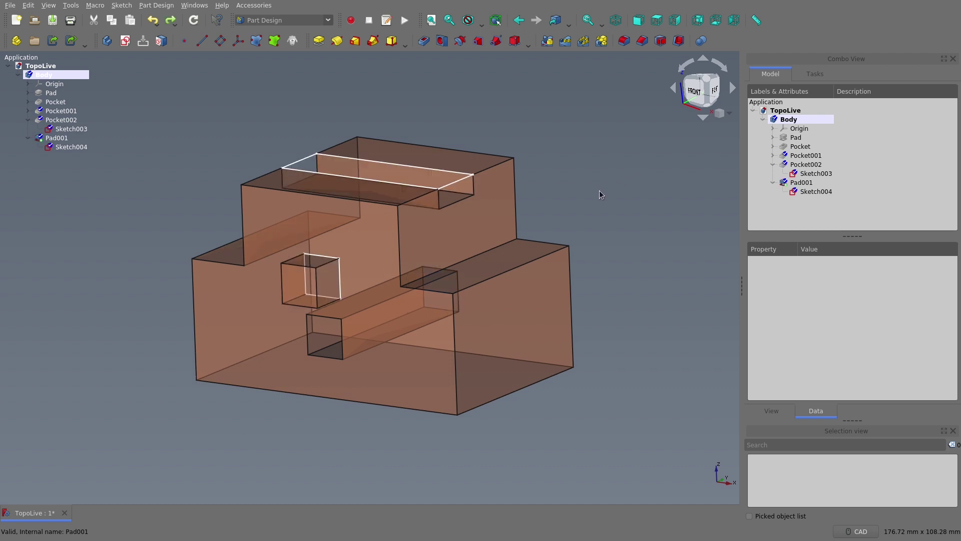
pyautogui.click(815, 173)
pyautogui.click(804, 191)
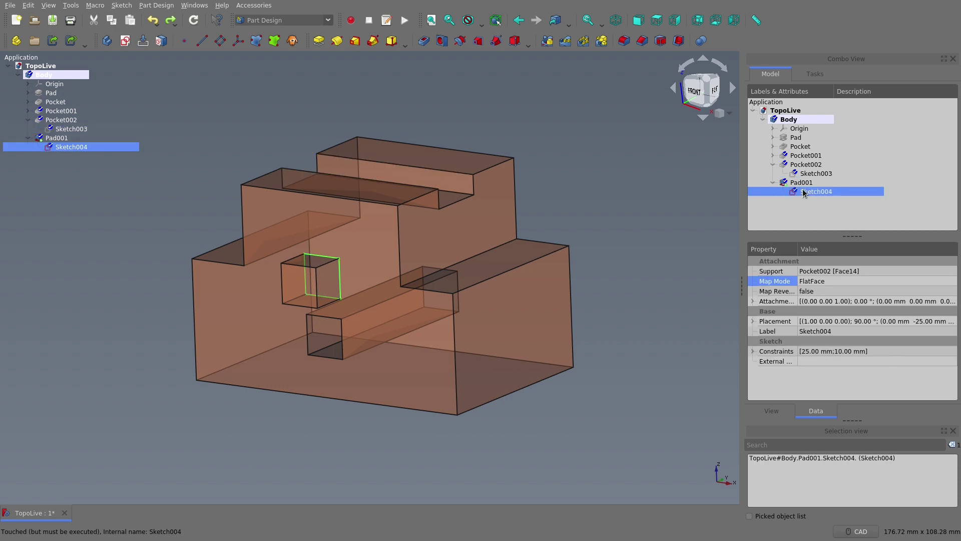
pyautogui.click(606, 178)
pyautogui.moveTo(612, 174); pyautogui.dragTo(579, 206, button='middle')
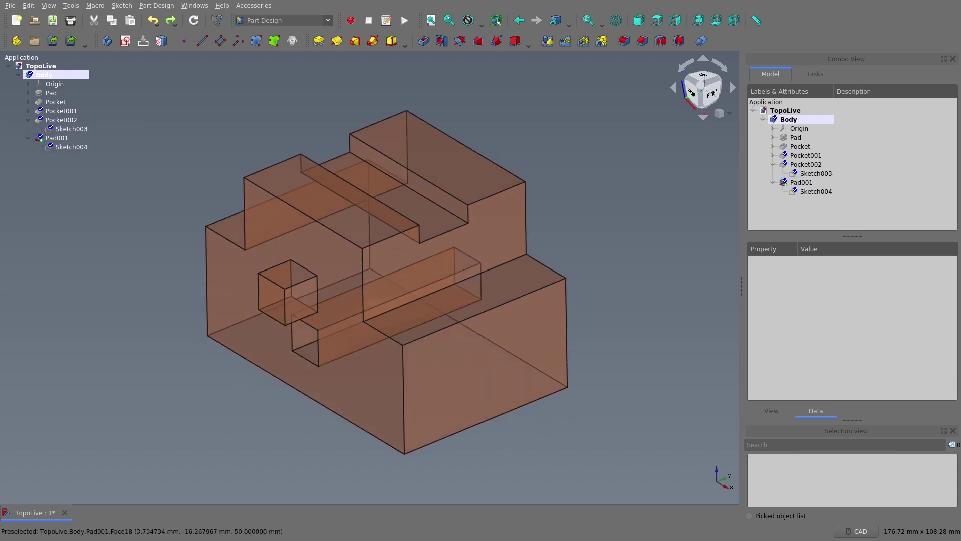
pyautogui.click(729, 79)
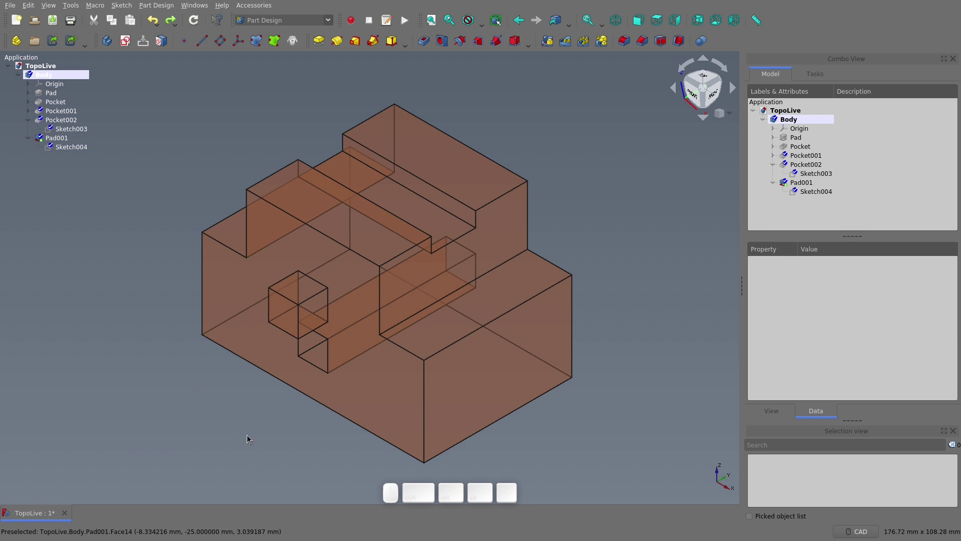
# Chamfer the bottom and two side edges of the square pocket's front opening by 1 mm
pyautogui.keyDown('ctrl'); pyautogui.click(323, 369); pyautogui.keyUp('ctrl')
pyautogui.keyDown('ctrl'); pyautogui.click(327, 366); pyautogui.keyUp('ctrl')
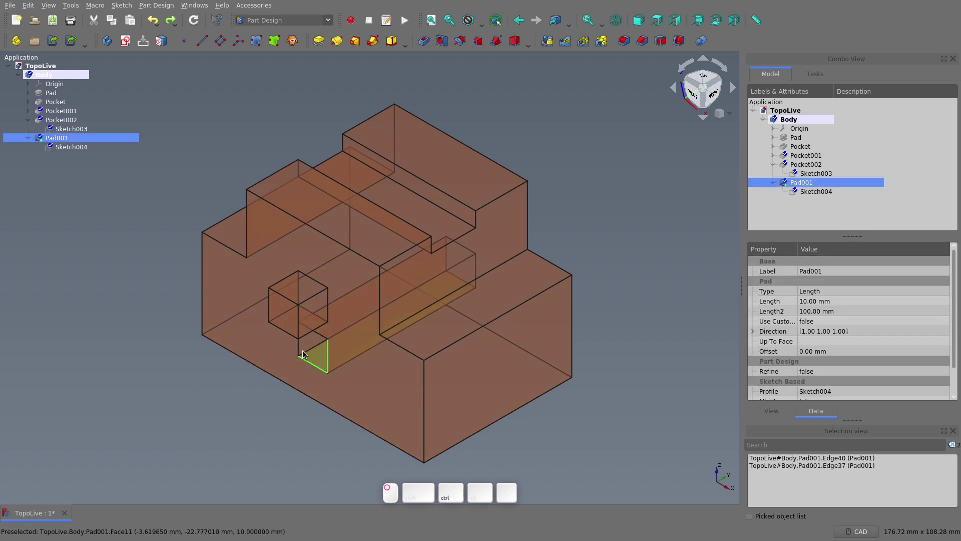
pyautogui.keyDown('ctrl'); pyautogui.click(298, 348); pyautogui.keyUp('ctrl')
pyautogui.click(642, 40)
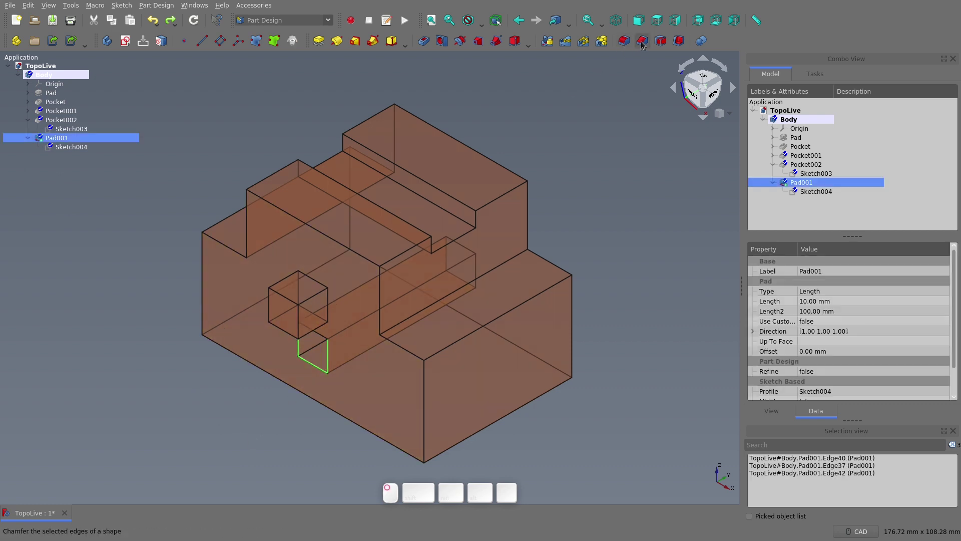
pyautogui.click(885, 102)
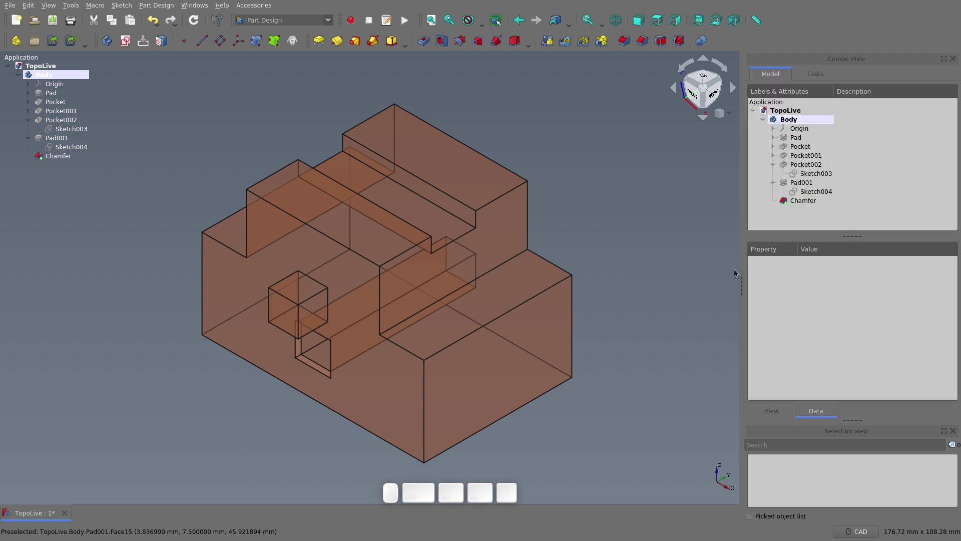
# Set the length of Pocket001 to 41 mm
pyautogui.click(809, 159)
pyautogui.doubleClick(809, 159)
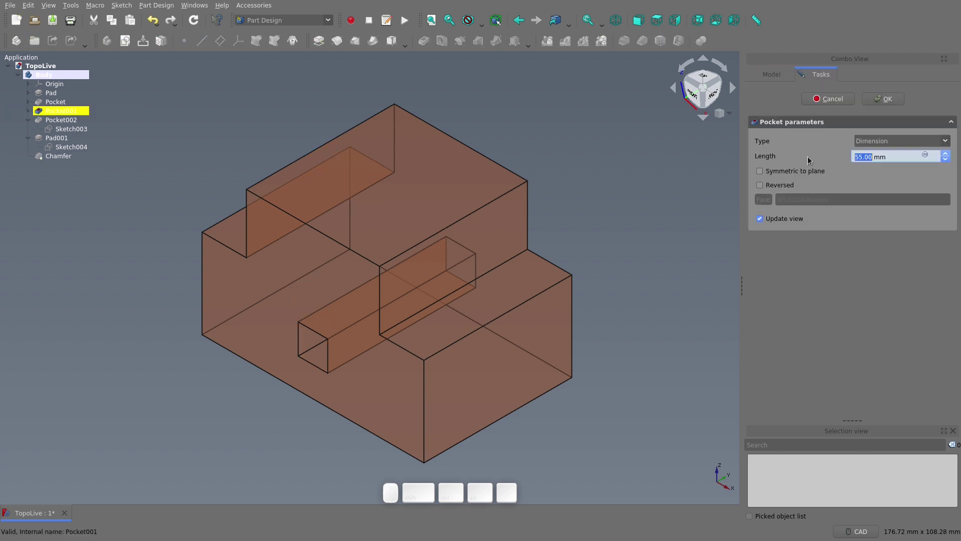
pyautogui.doubleClick(866, 156)
pyautogui.scroll(-4, 867, 156)
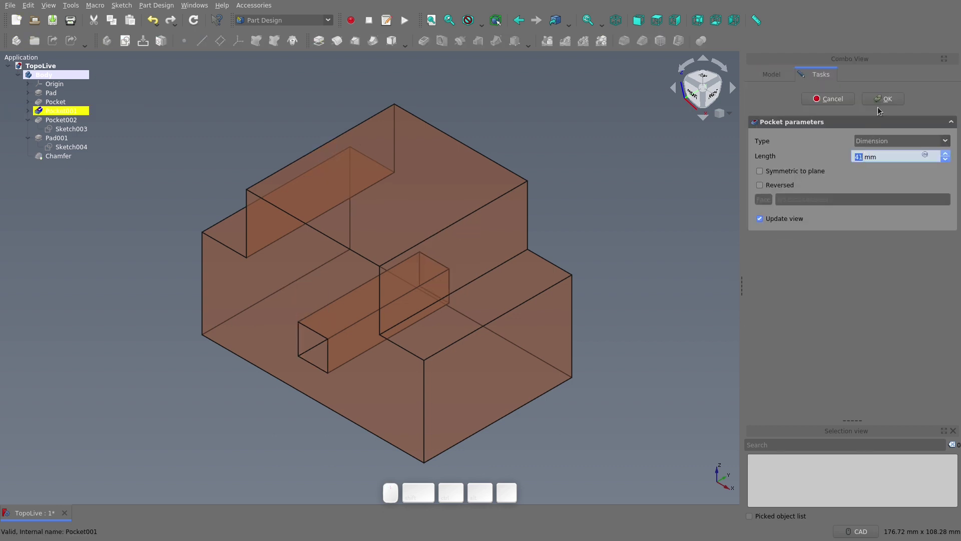
pyautogui.click(882, 100)
# Check the Chamfer feature's error and highlight each of its referenced edges, Edge40, Edge37 and Edge42, in the model
pyautogui.click(805, 200)
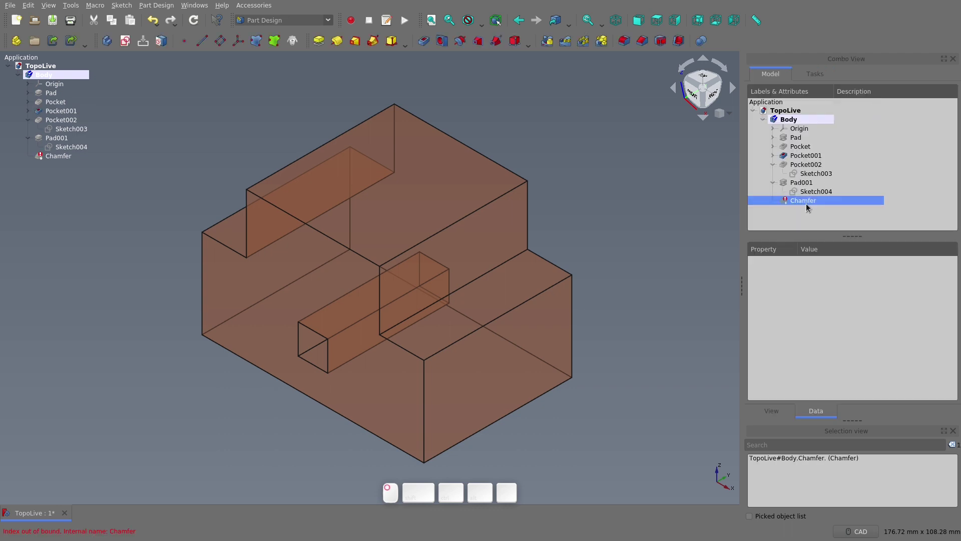
pyautogui.click(691, 200)
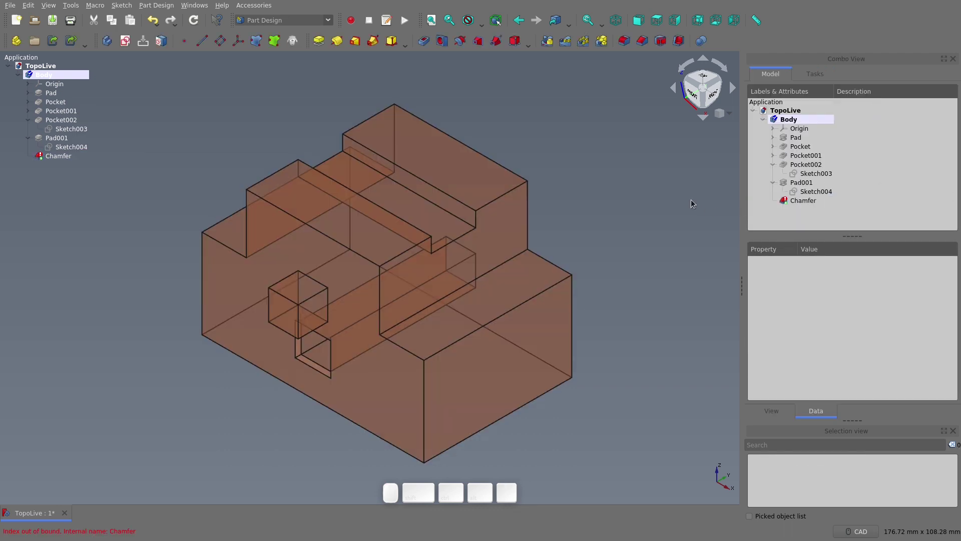
pyautogui.doubleClick(793, 200)
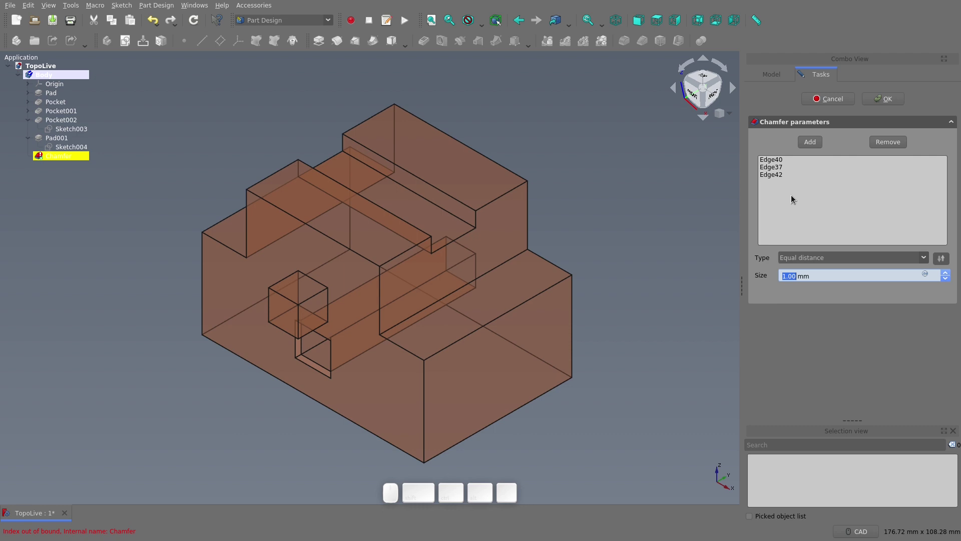
pyautogui.click(771, 168)
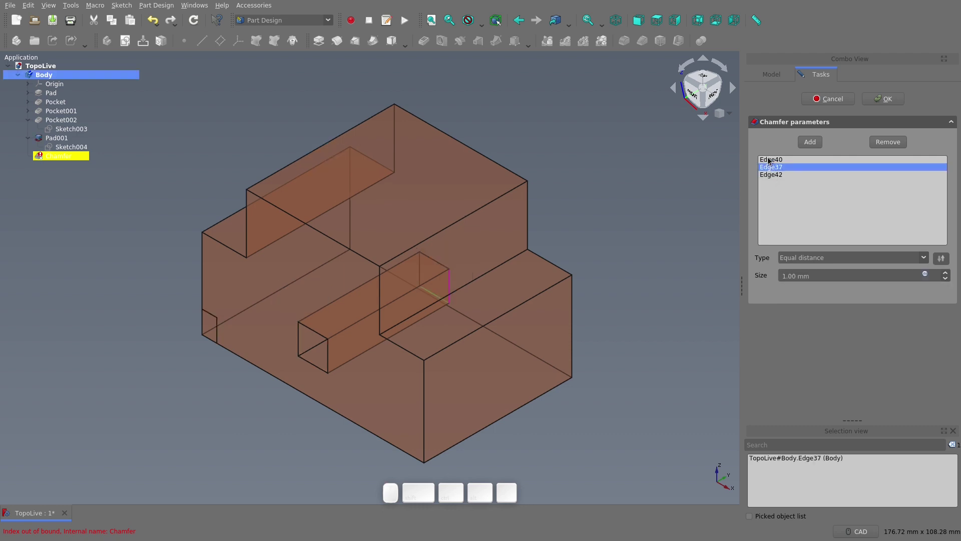
pyautogui.click(770, 160)
pyautogui.click(772, 175)
pyautogui.click(771, 168)
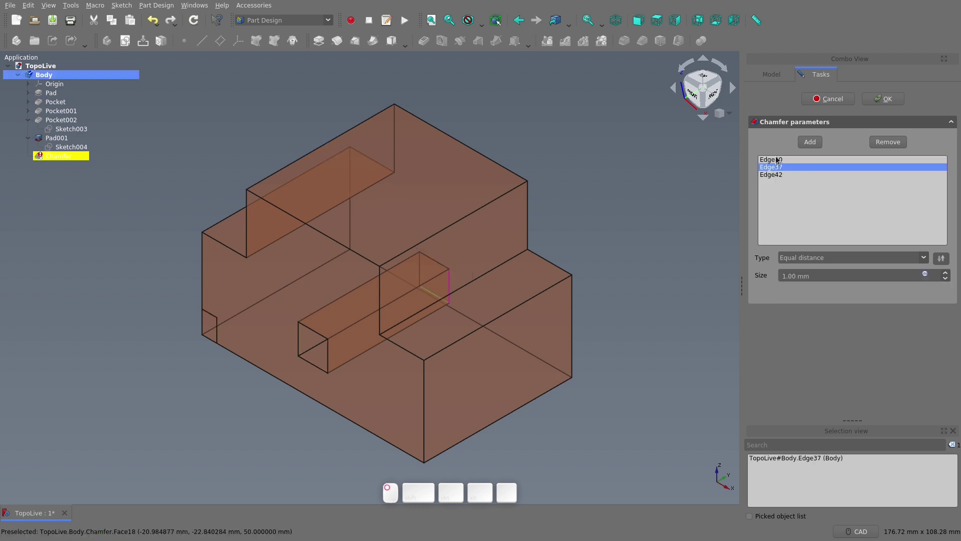
pyautogui.click(776, 160)
pyautogui.click(777, 169)
pyautogui.click(777, 176)
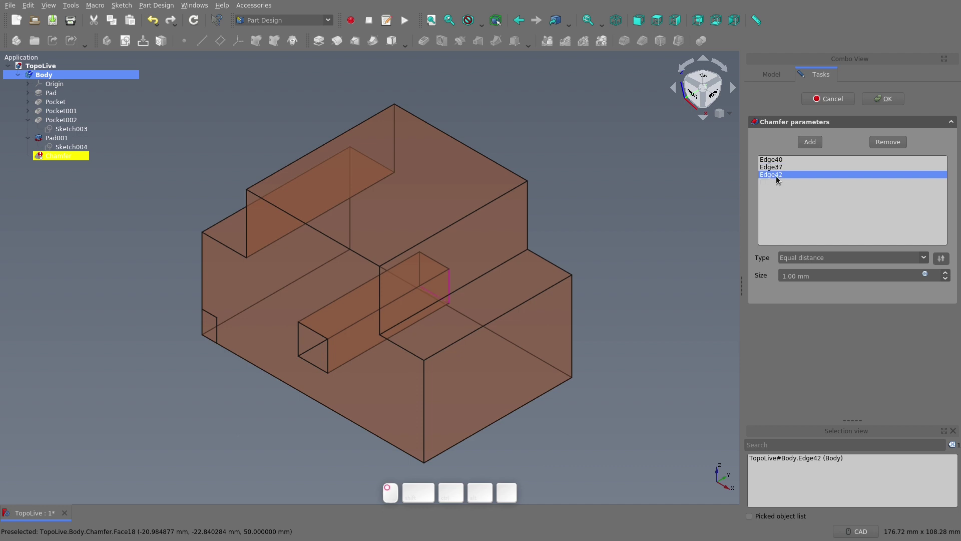
# Add the bottom and two side edges of the pocket opening to the chamfer and remove its outdated edge references
pyautogui.click(809, 141)
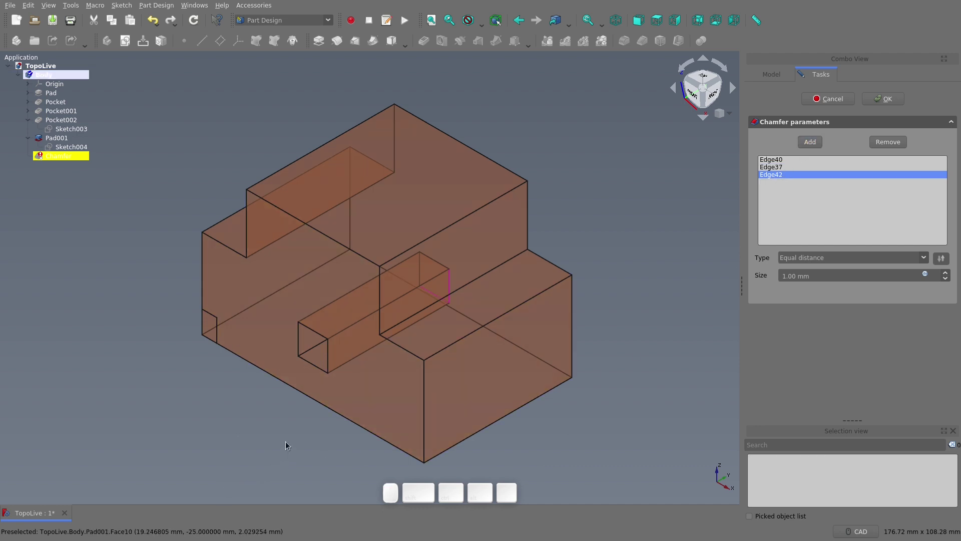
pyautogui.moveTo(287, 445); pyautogui.dragTo(388, 417, button='middle')
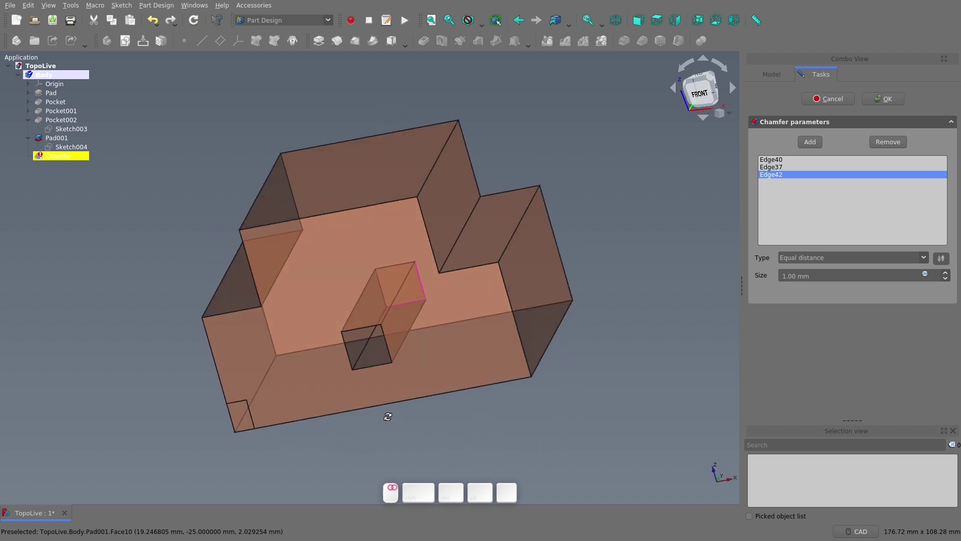
pyautogui.press('0')
pyautogui.click(308, 365)
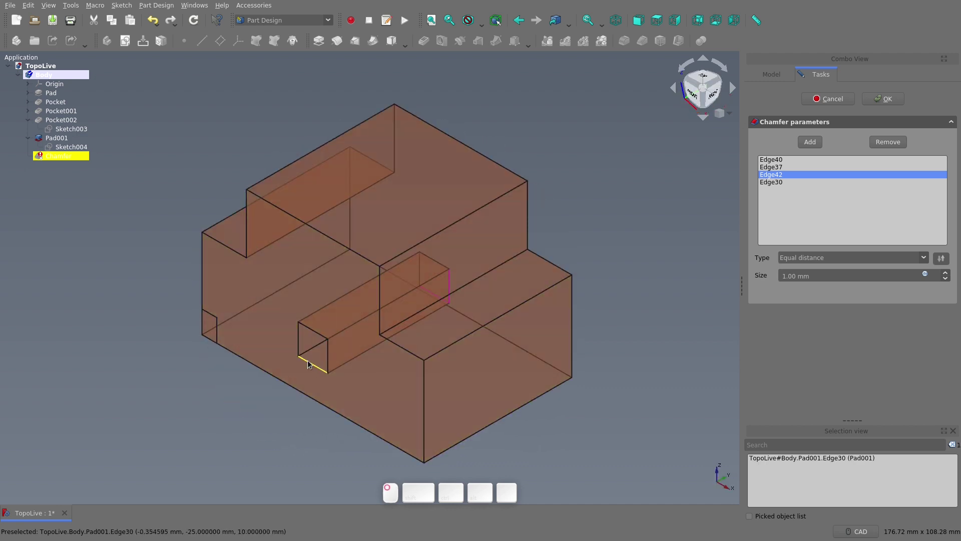
pyautogui.click(298, 341)
pyautogui.click(328, 352)
pyautogui.moveTo(358, 406); pyautogui.dragTo(388, 330, button='middle')
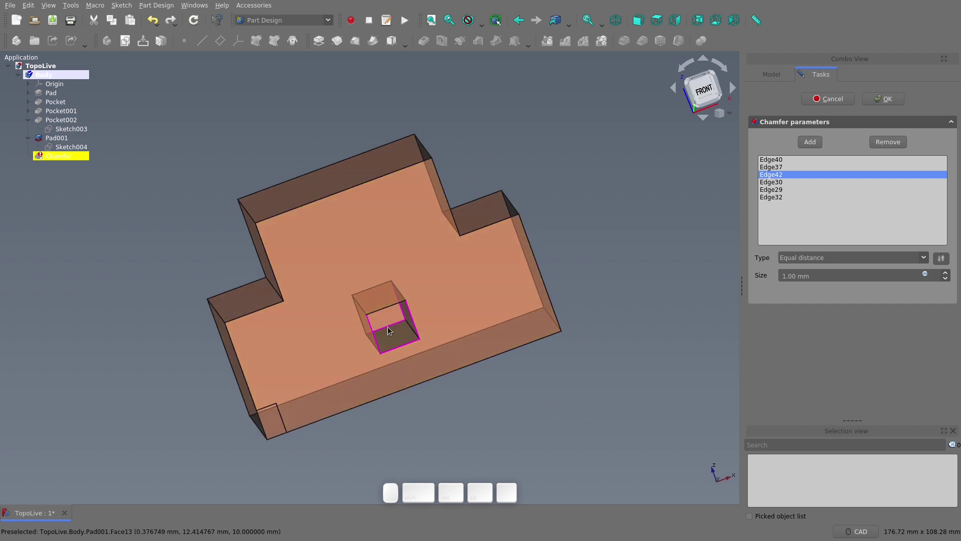
pyautogui.click(392, 308)
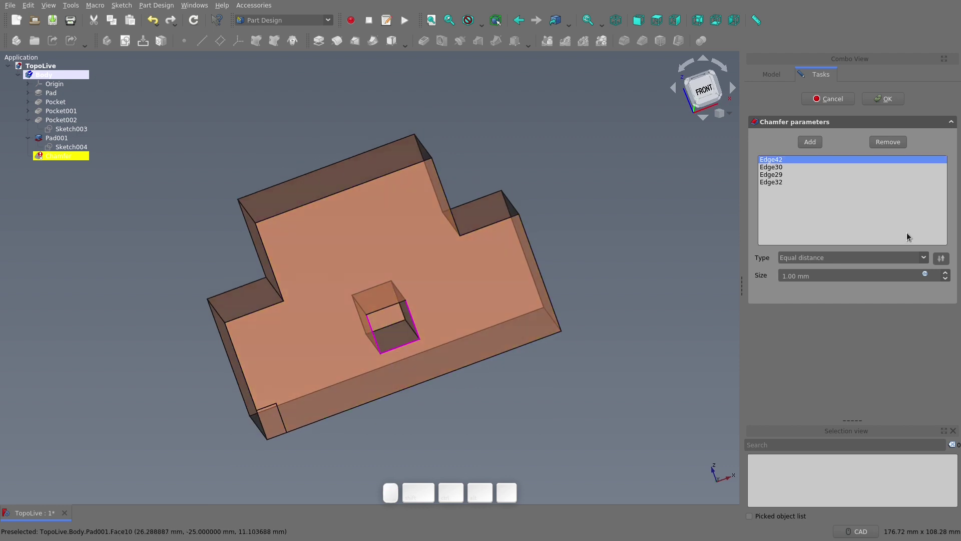
pyautogui.click(885, 99)
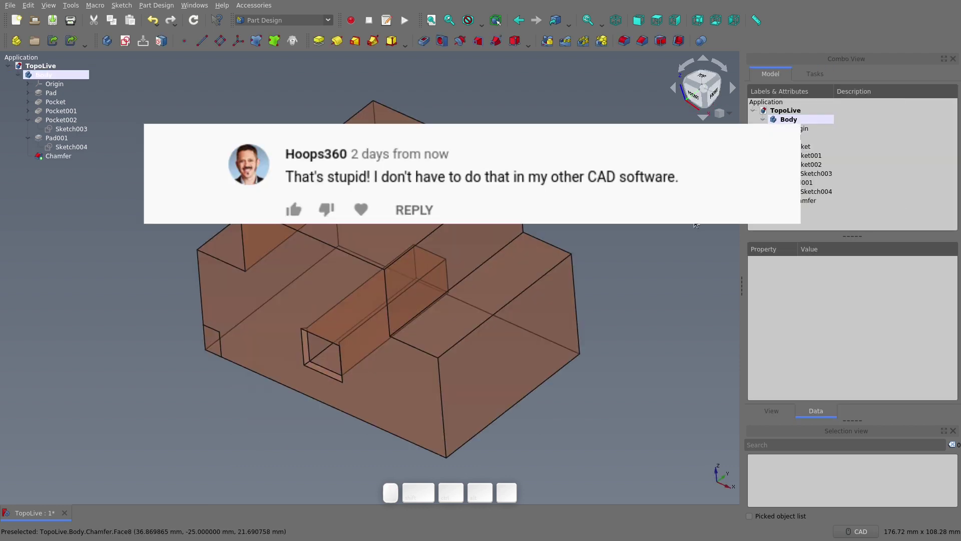
pyautogui.click(703, 94)
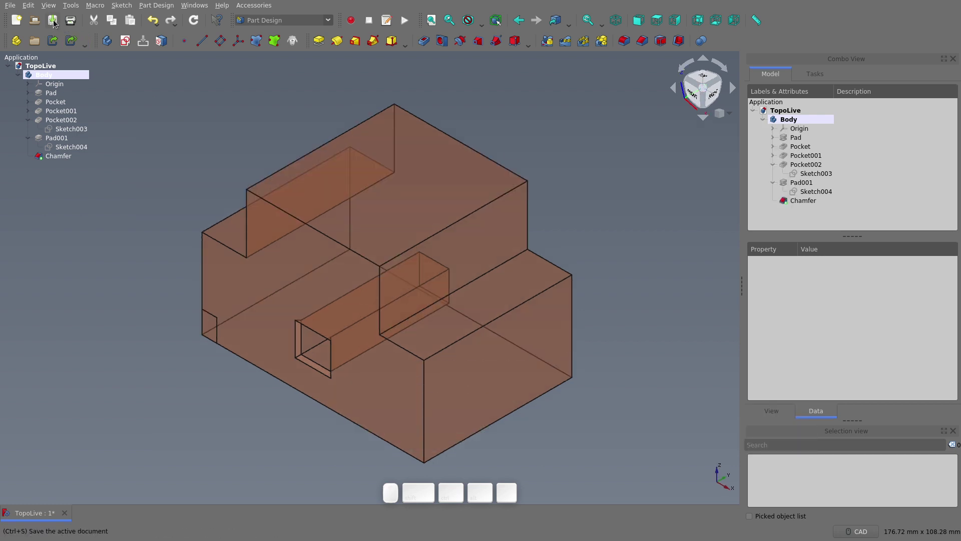
# Undo the chamfer and pocket length changes, and open the recent file TopoLive.FCStd in FreeCAD Link Branch
pyautogui.hotkey('ctrl', 'z')
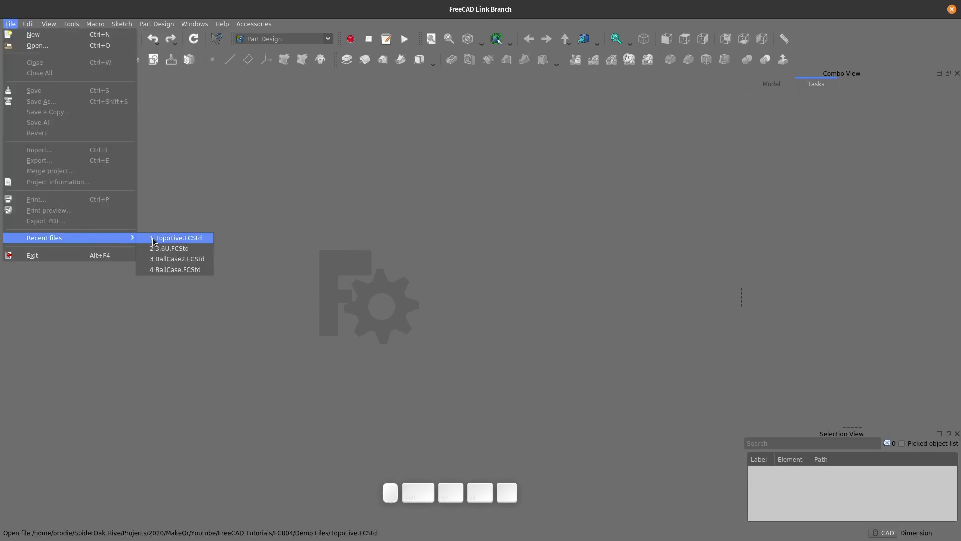
pyautogui.click(153, 240)
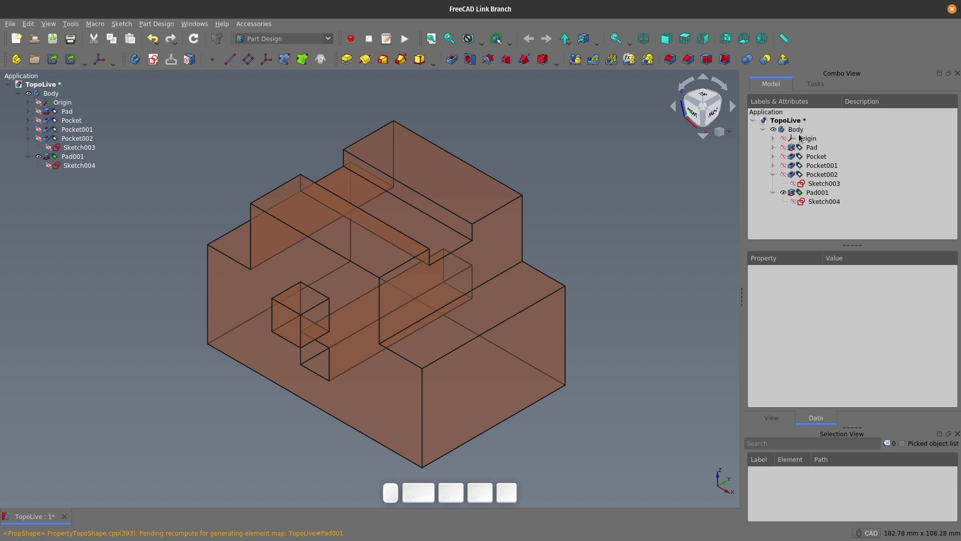
# Set the length of Pocket001 to 43 mm and examine the pocket and the dependent features in the model
pyautogui.doubleClick(817, 166)
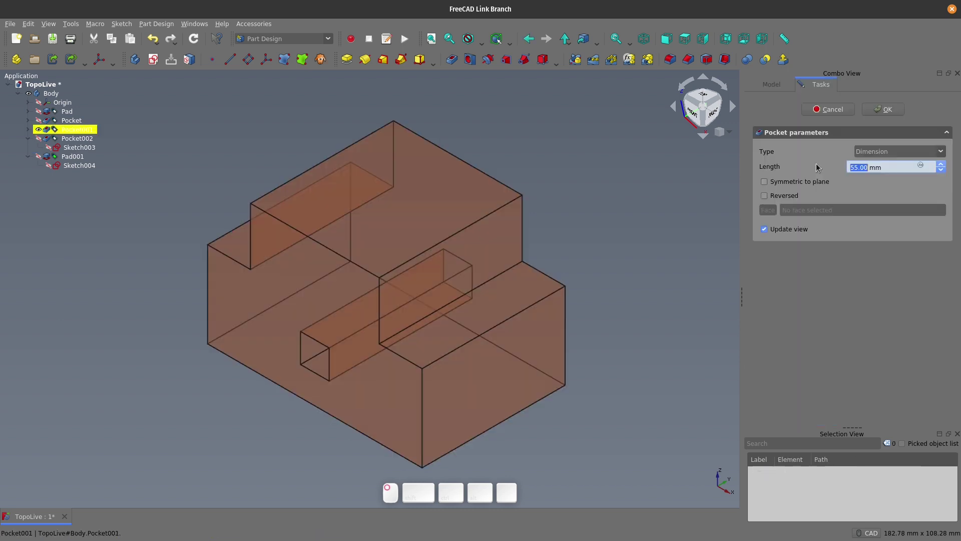
pyautogui.write('43')
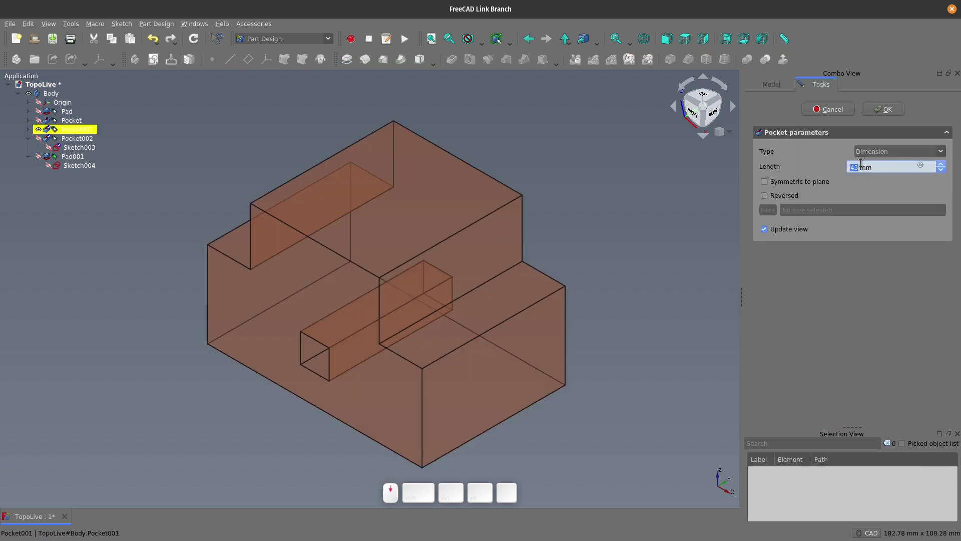
pyautogui.click(883, 109)
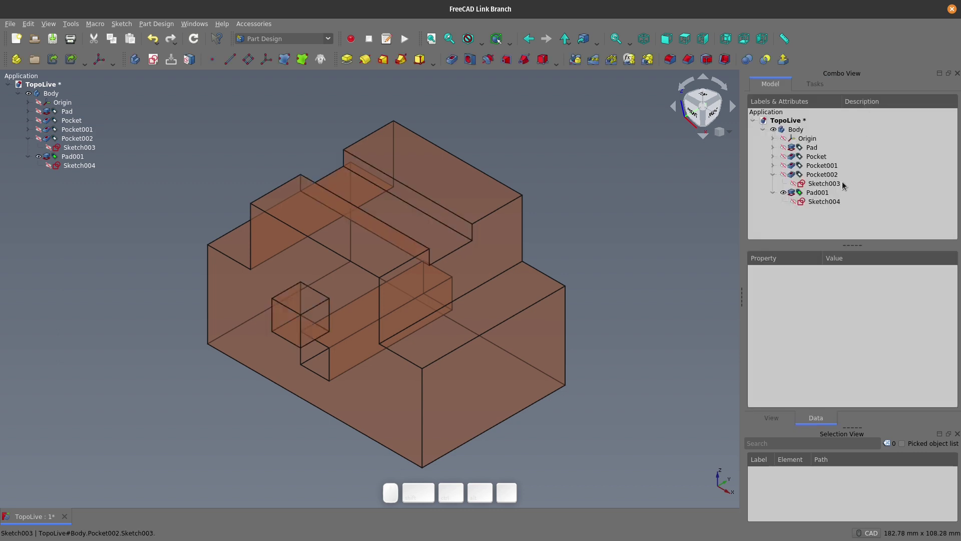
pyautogui.moveTo(575, 246); pyautogui.dragTo(614, 221, button='middle')
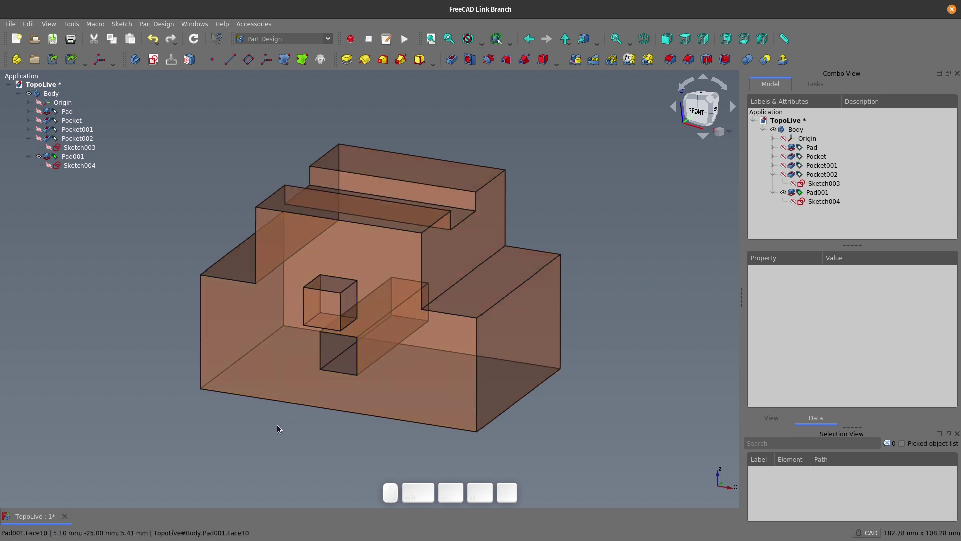
pyautogui.moveTo(279, 429)
pyautogui.mouseDown(button='middle')
pyautogui.moveTo(320, 396)
pyautogui.moveTo(264, 436)
pyautogui.mouseUp(button='middle')
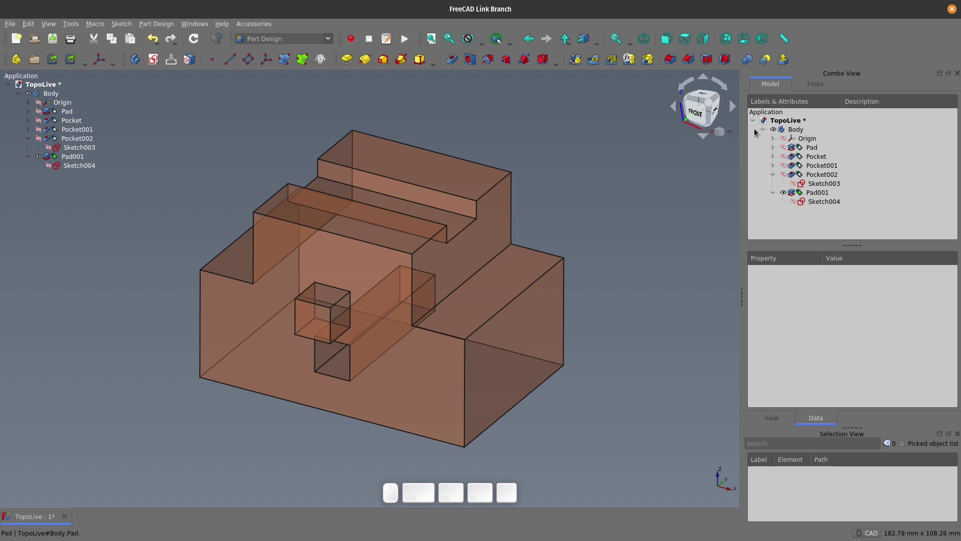
pyautogui.click(715, 109)
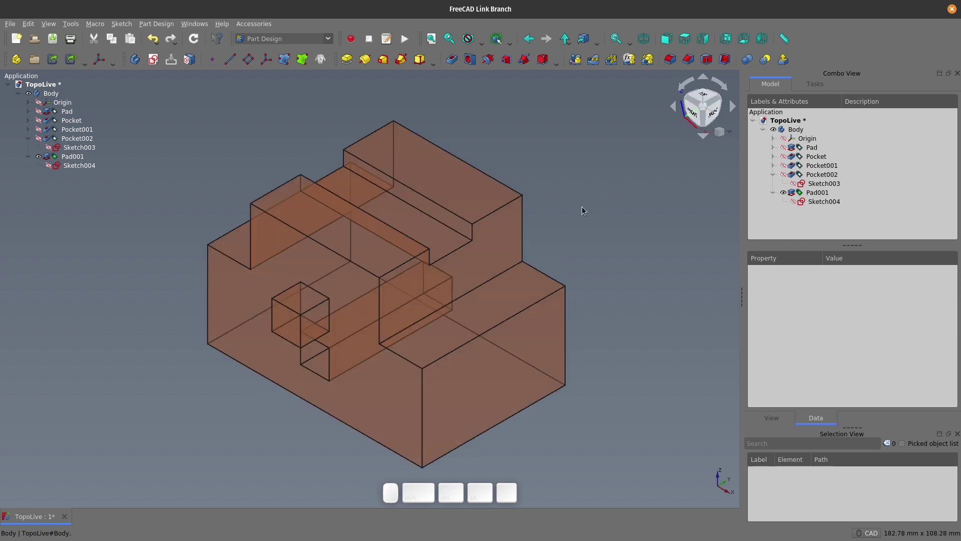
# Look up the version information of FreeCAD Link Branch
pyautogui.click(222, 24)
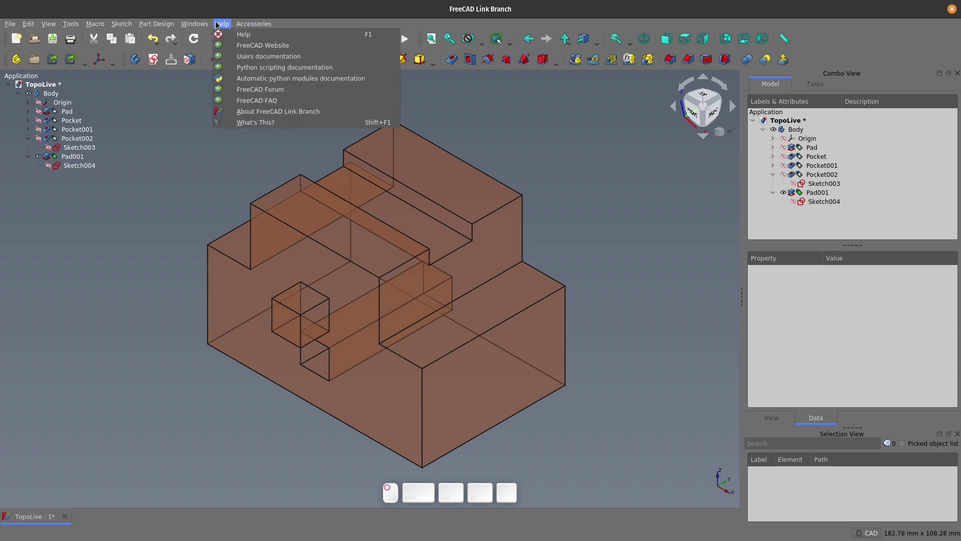
pyautogui.click(246, 111)
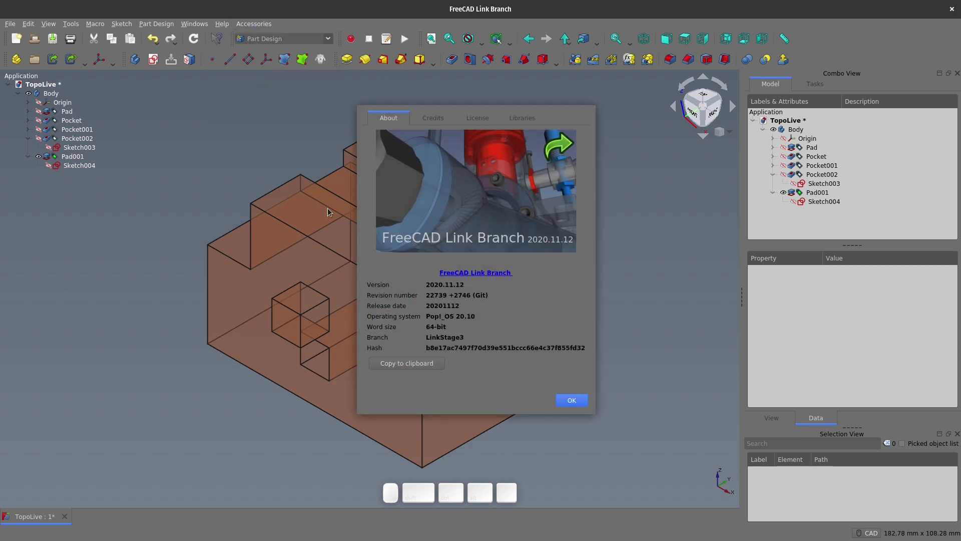
pyautogui.click(564, 400)
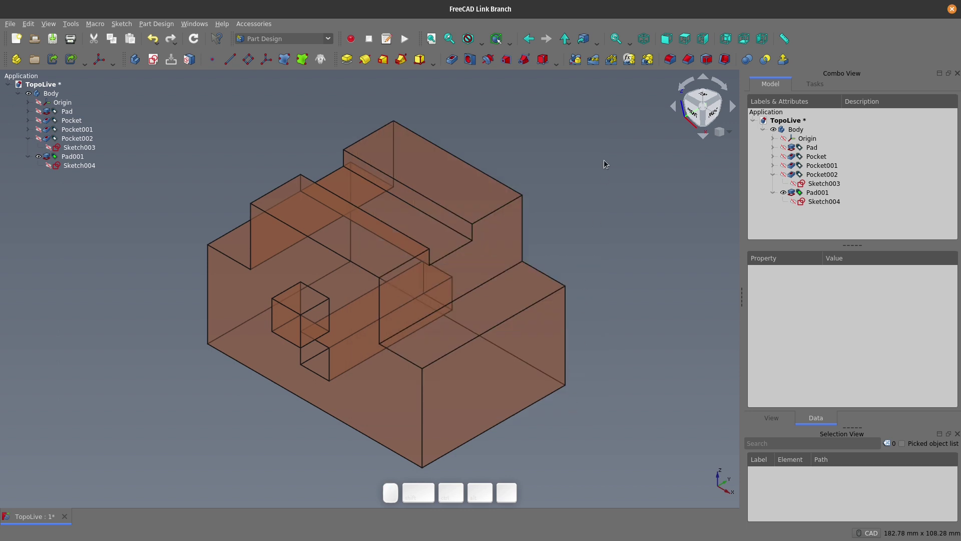
# Close FreeCAD Link Branch and open the recent file TopoLive.FCStd in FreeCAD 0.19
pyautogui.click(951, 9)
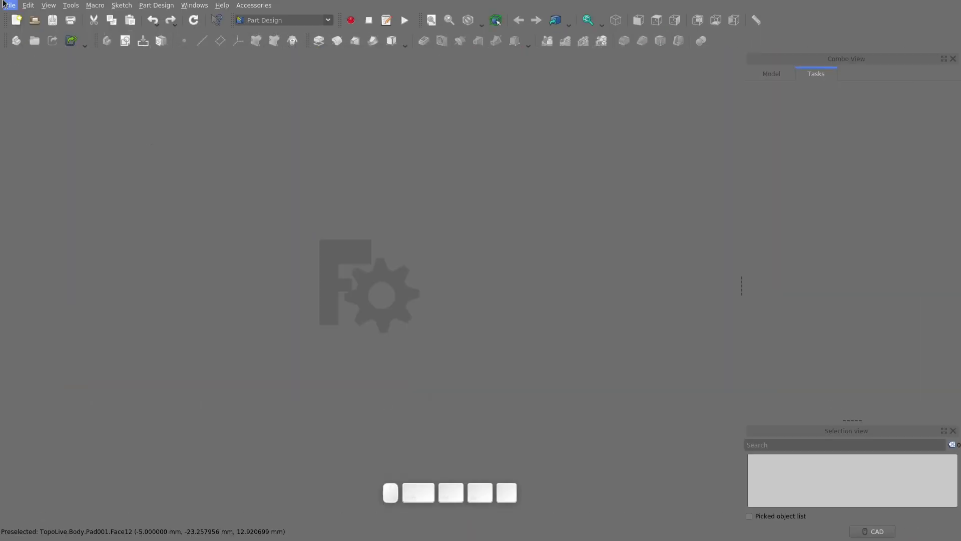
pyautogui.click(10, 5)
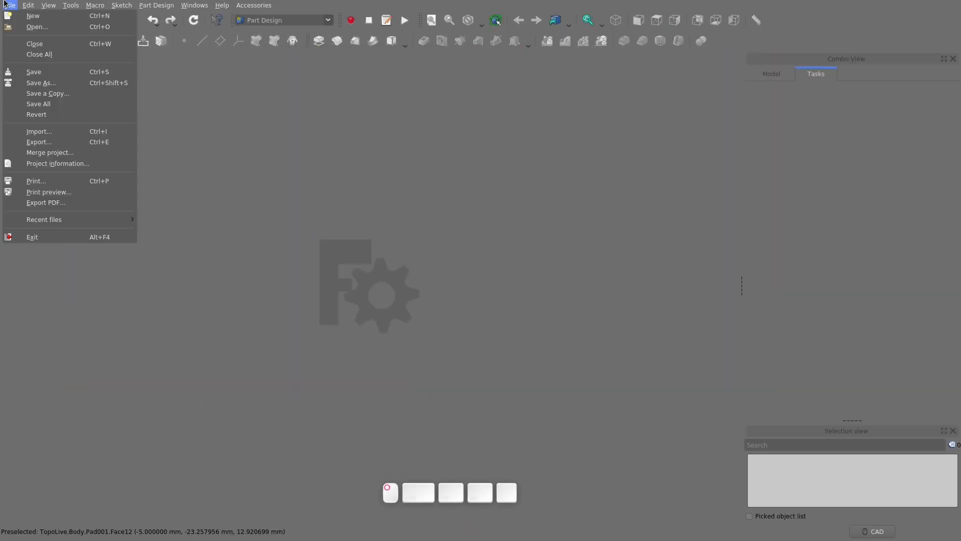
pyautogui.moveTo(88, 220)
pyautogui.click(155, 220)
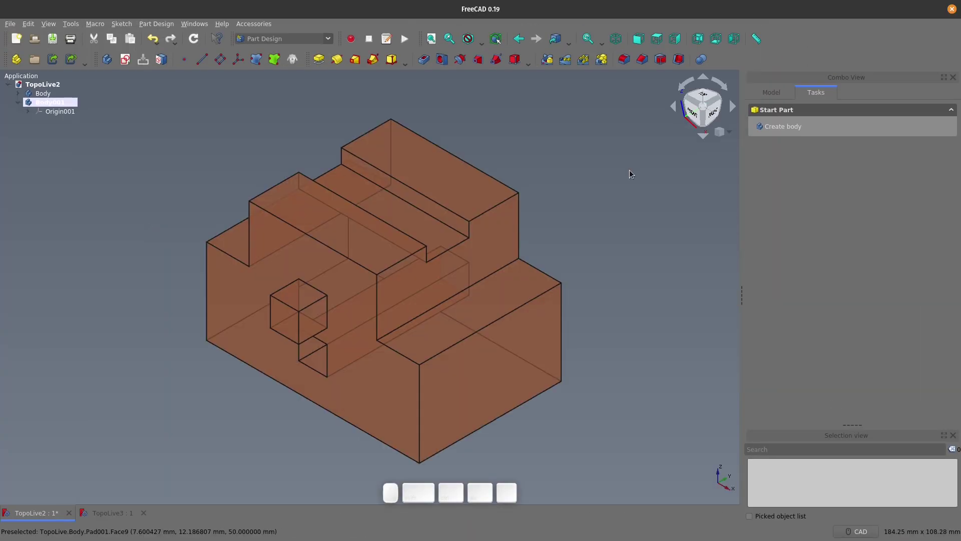
# Transform Body001 about 113 mm along the Y axis, away from the existing body
pyautogui.scroll(-3, 599, 153)
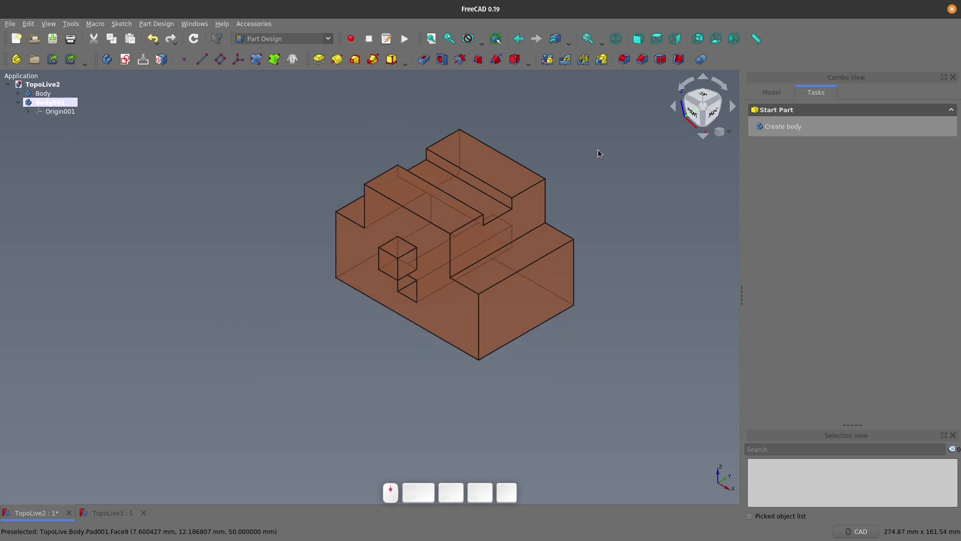
pyautogui.moveTo(599, 152); pyautogui.dragTo(441, 248, button='middle')
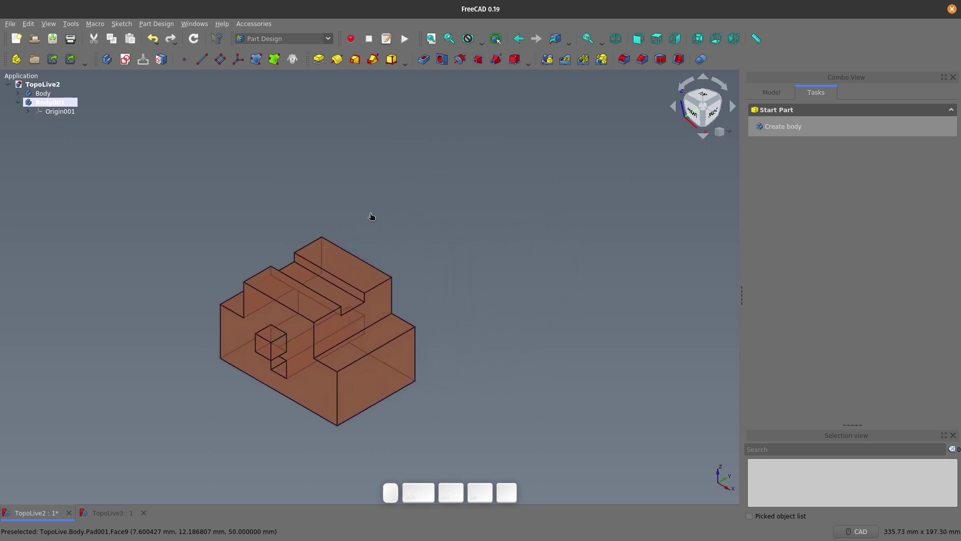
pyautogui.rightClick(38, 101)
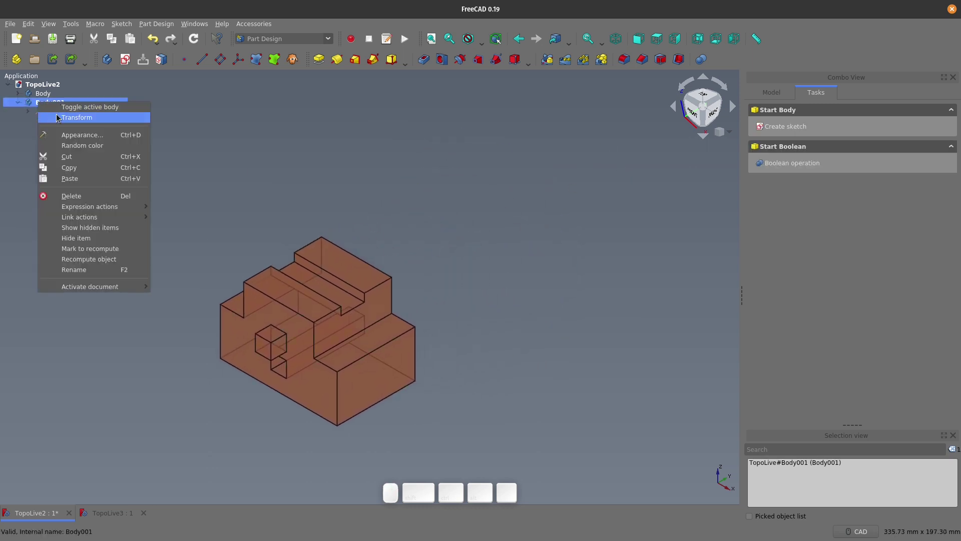
pyautogui.click(65, 113)
pyautogui.moveTo(395, 323); pyautogui.dragTo(566, 213)
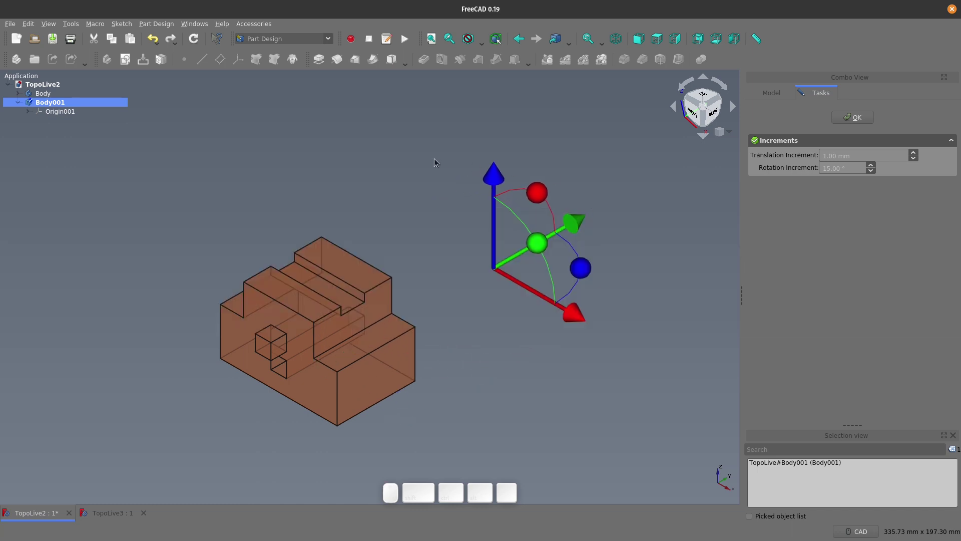
pyautogui.click(853, 117)
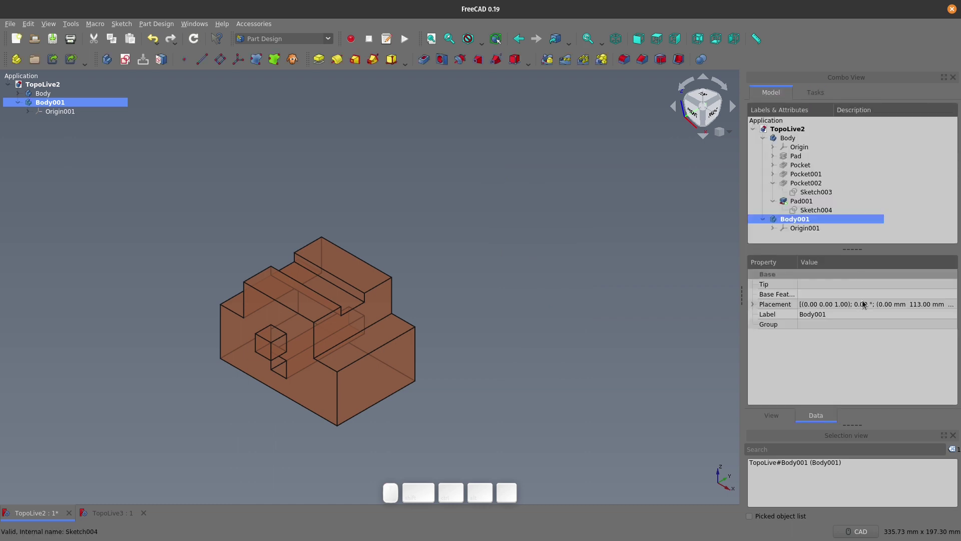
# Set the Y position in Body001's placement to 100 mm
pyautogui.doubleClick(773, 309)
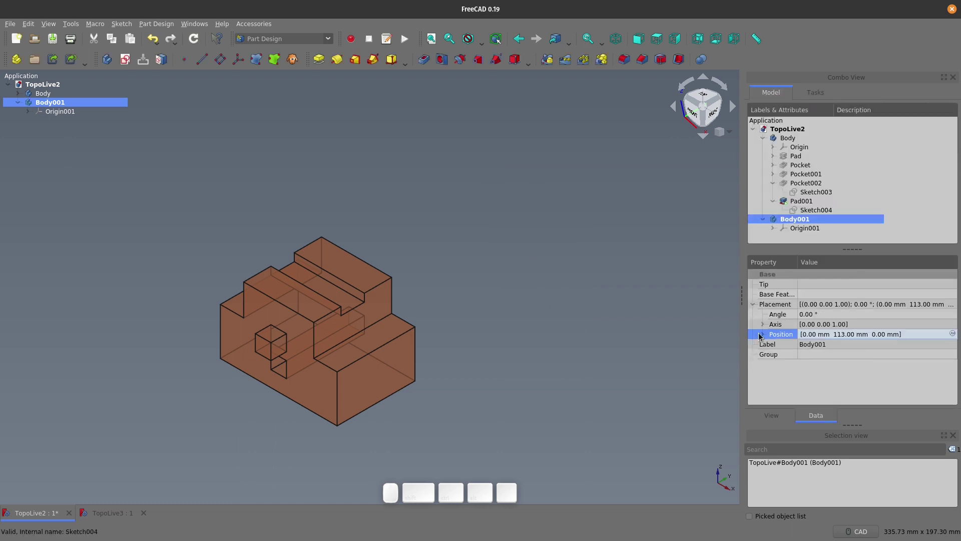
pyautogui.doubleClick(833, 334)
pyautogui.click(829, 353)
pyautogui.write('100')
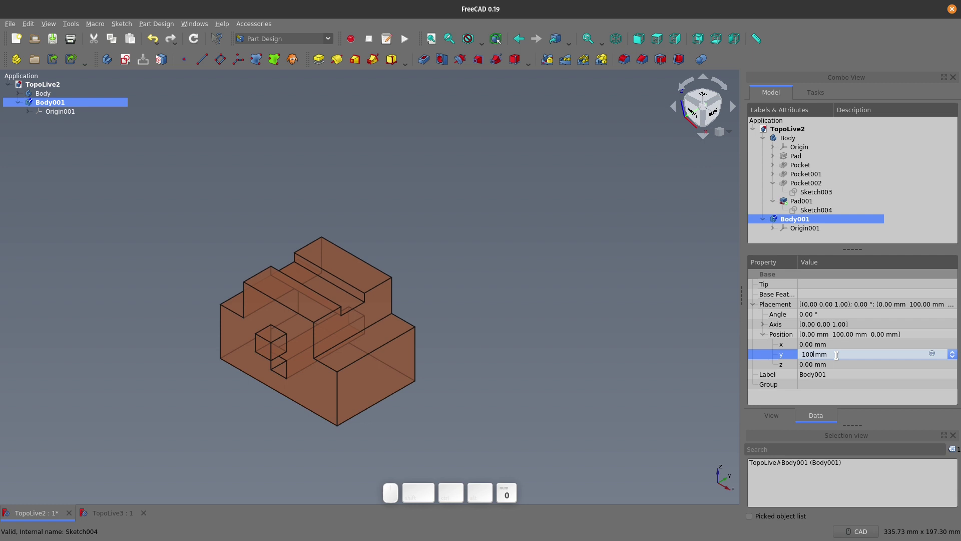
pyautogui.click(848, 344)
pyautogui.click(887, 207)
# Create a new sketch in Body001 on its XY base plane
pyautogui.click(787, 138)
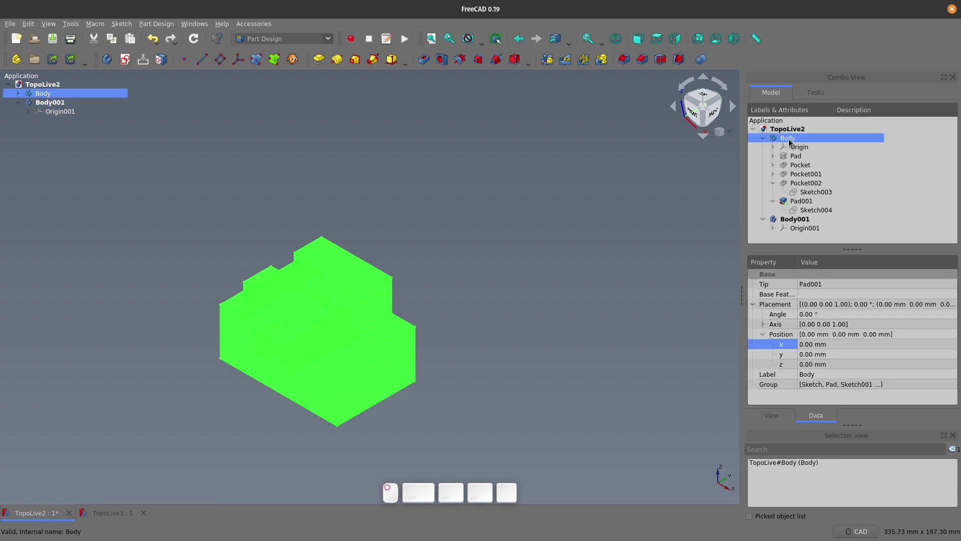
pyautogui.click(794, 219)
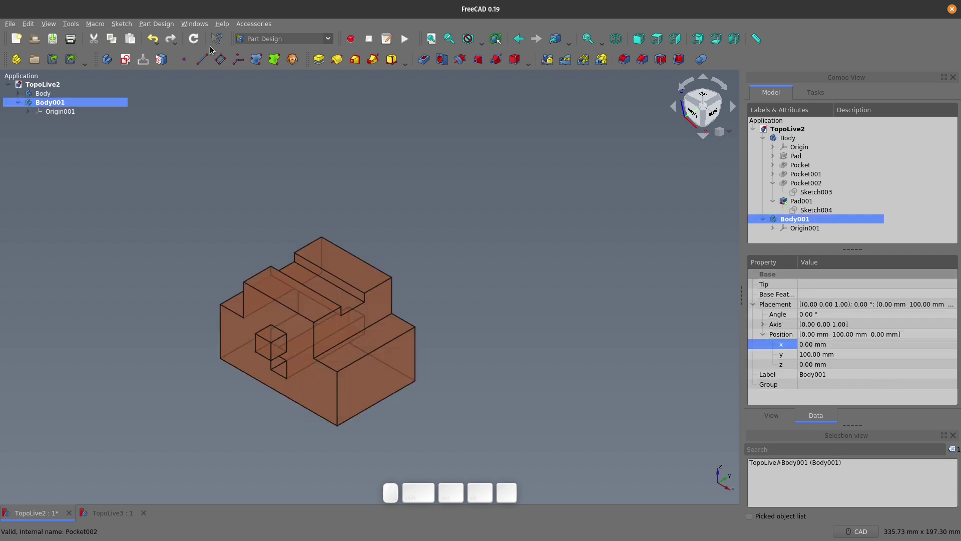
pyautogui.click(125, 59)
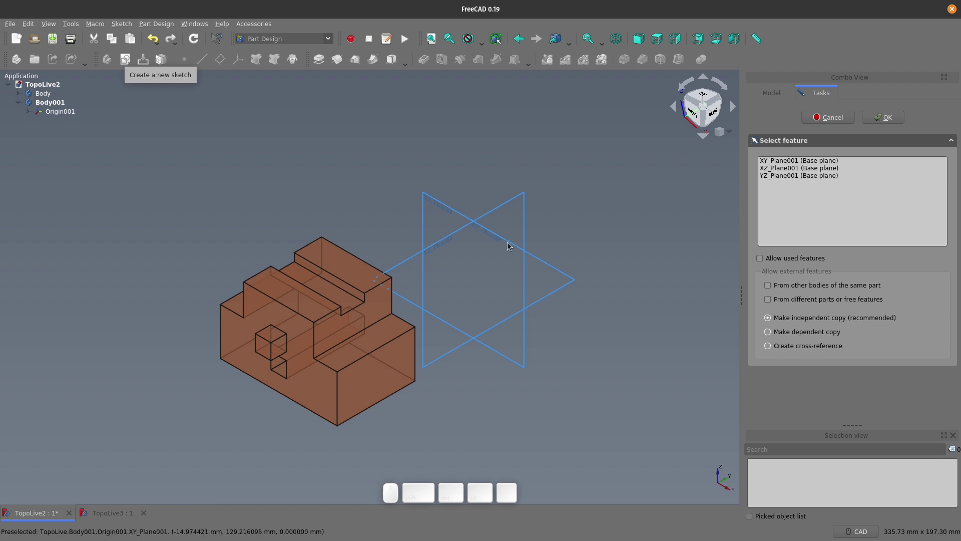
pyautogui.click(571, 280)
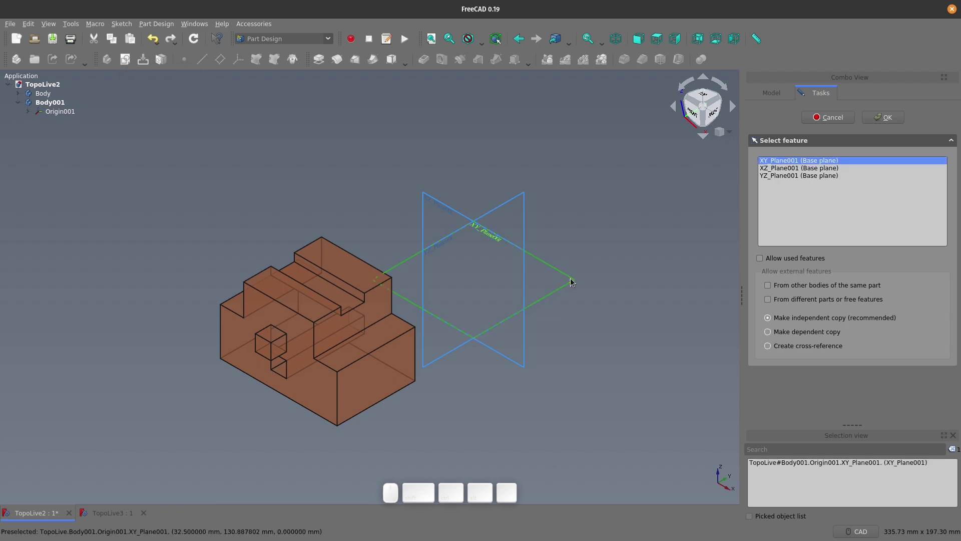
pyautogui.click(882, 118)
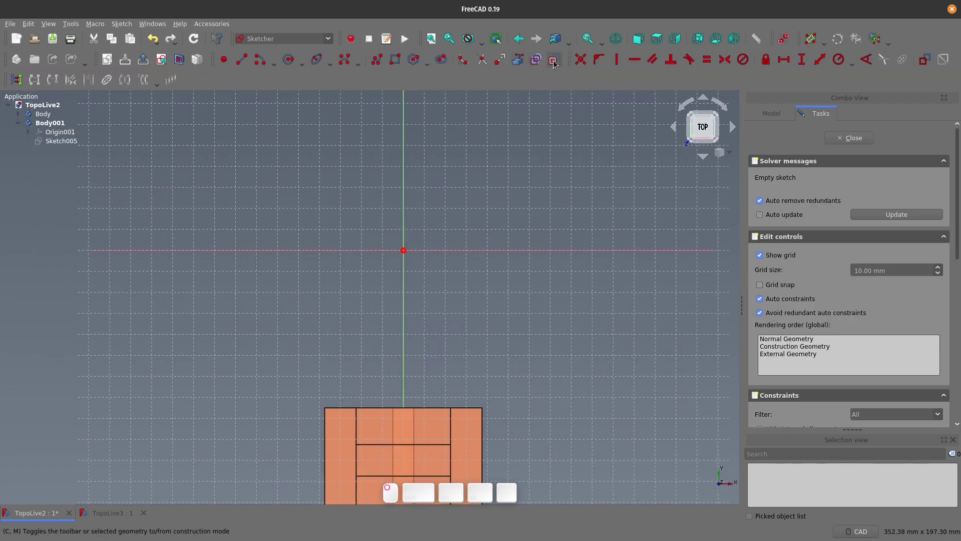
# Sketch a rectangle of about 82 by 40 mm around the origin and constrain its opposite corners symmetric about the origin
pyautogui.click(395, 59)
pyautogui.click(317, 213)
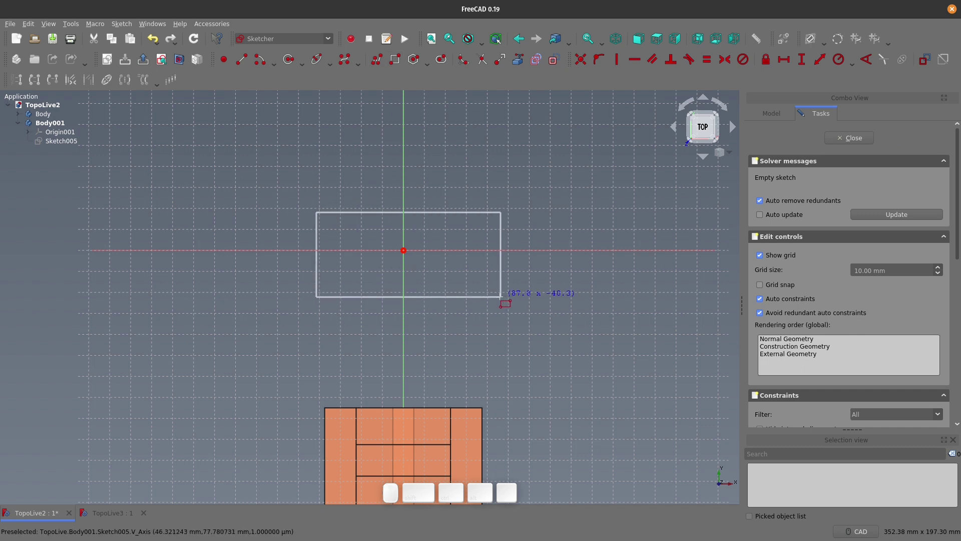
pyautogui.click(490, 297)
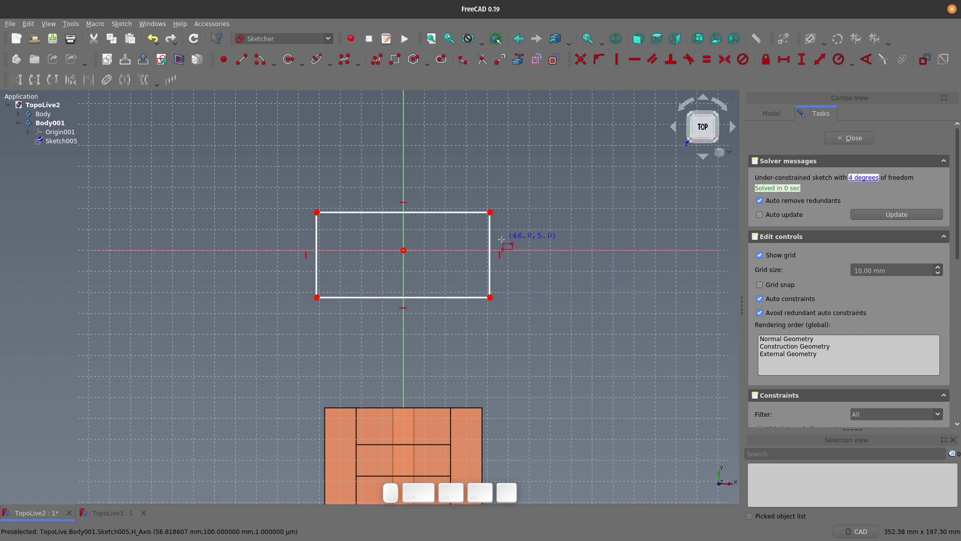
pyautogui.press('Escape')
pyautogui.click(490, 212)
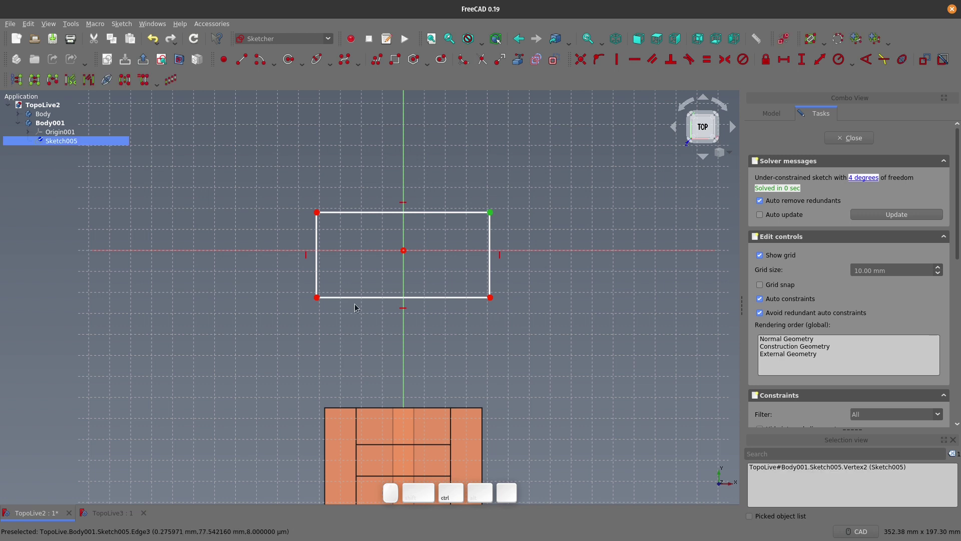
pyautogui.click(317, 297)
pyautogui.click(403, 251)
pyautogui.press('s')
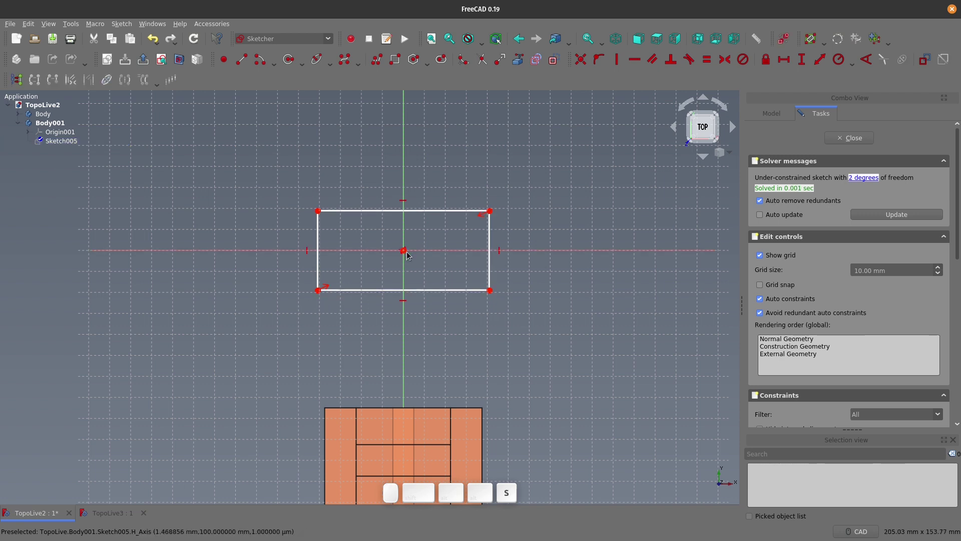
# Constrain the rectangle to 75 mm wide and 50 mm high, and close the sketch
pyautogui.click(444, 212)
pyautogui.write('l')
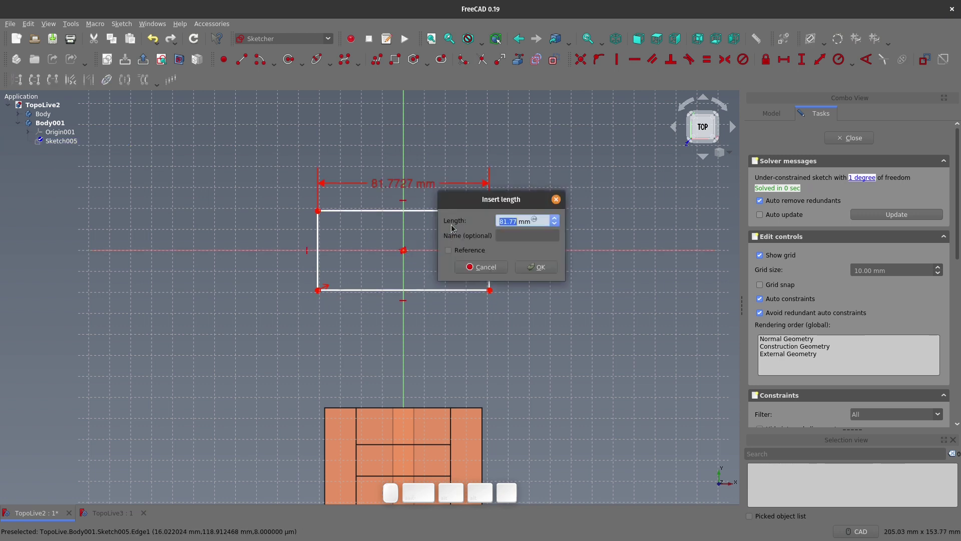
pyautogui.write('5075')
pyautogui.press('Return')
pyautogui.click(483, 239)
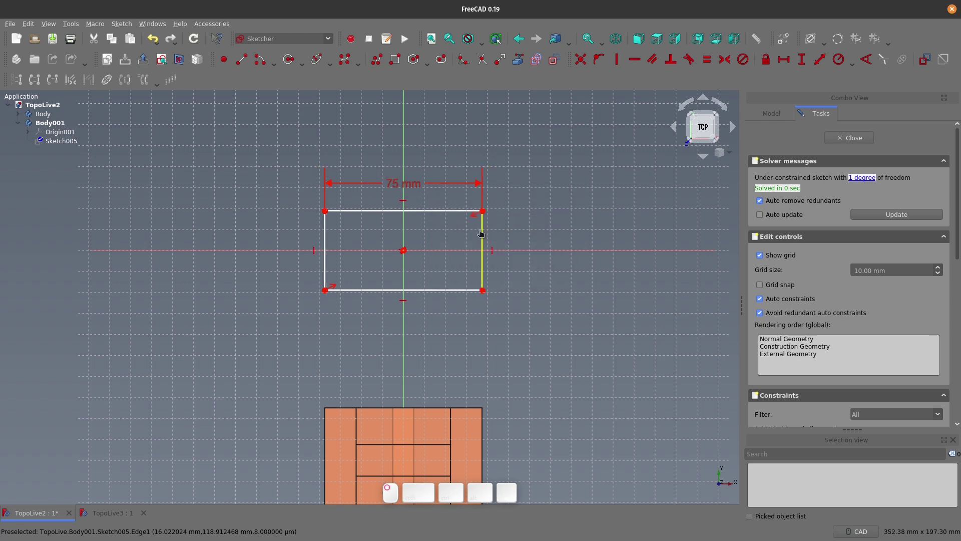
pyautogui.write('i50')
pyautogui.press('Return')
pyautogui.click(847, 138)
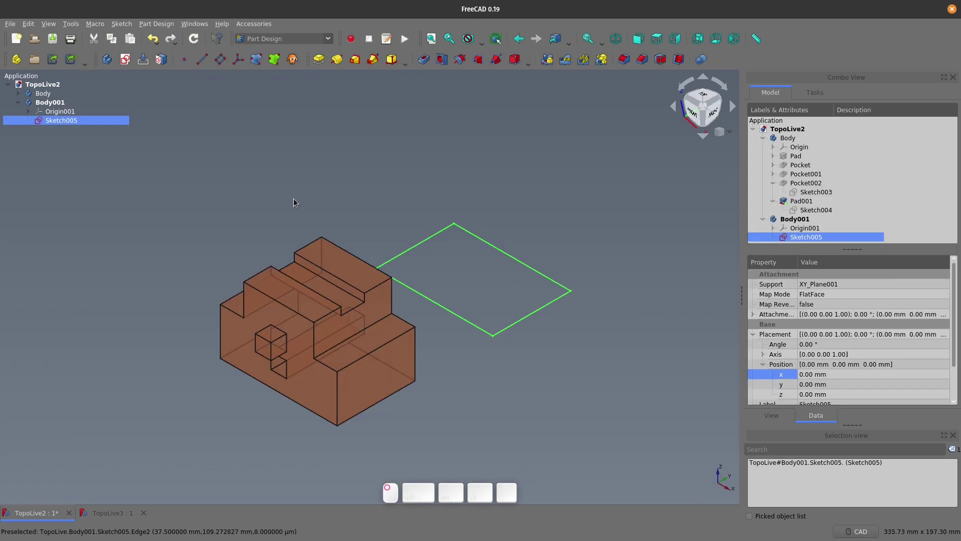
# Pad the rectangle sketch with a length of 40 mm
pyautogui.click(320, 63)
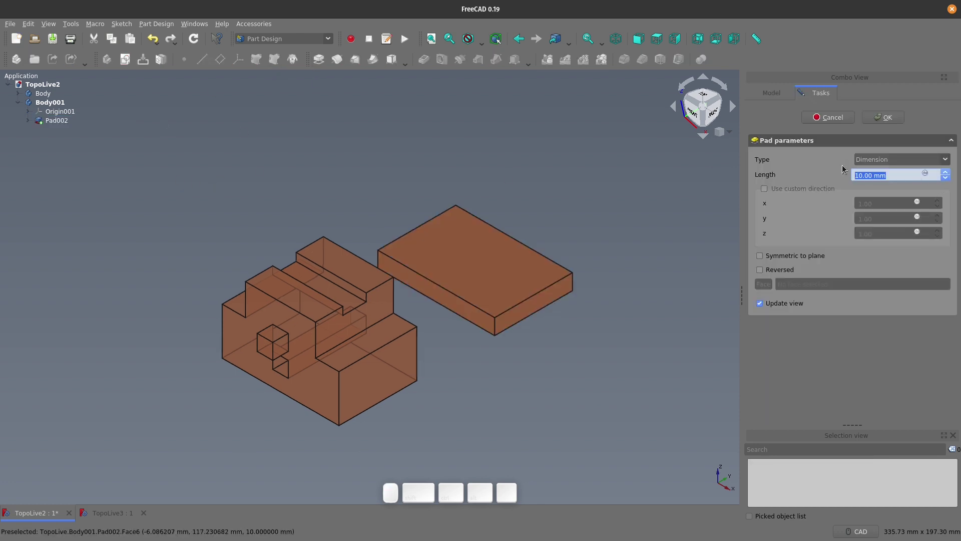
pyautogui.write('40')
pyautogui.press('Return')
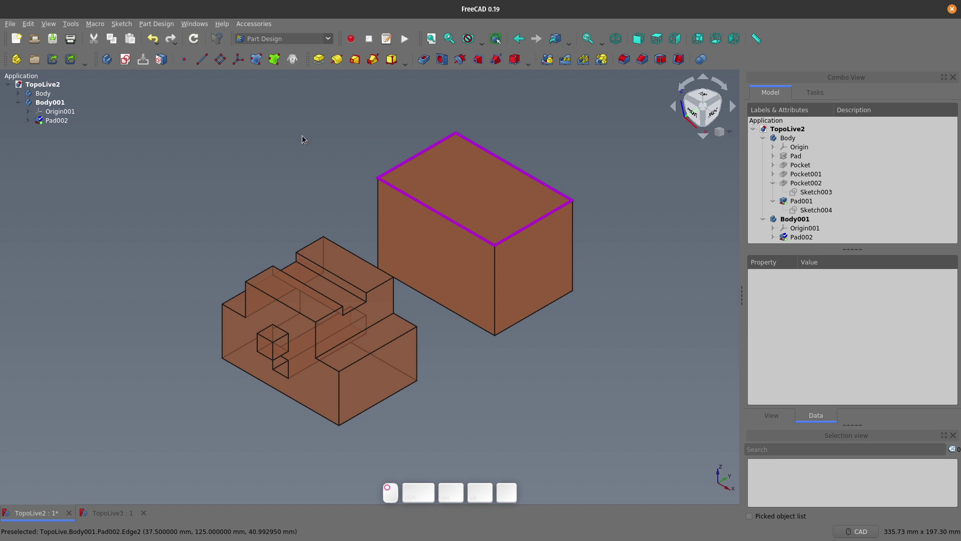
# Create another new sketch in Body001 on its XY base plane
pyautogui.click(124, 59)
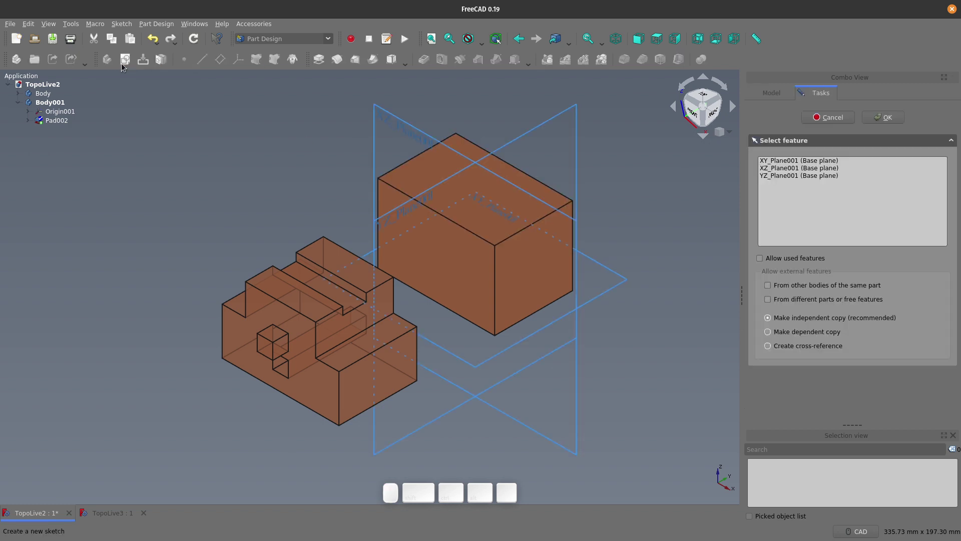
pyautogui.click(625, 280)
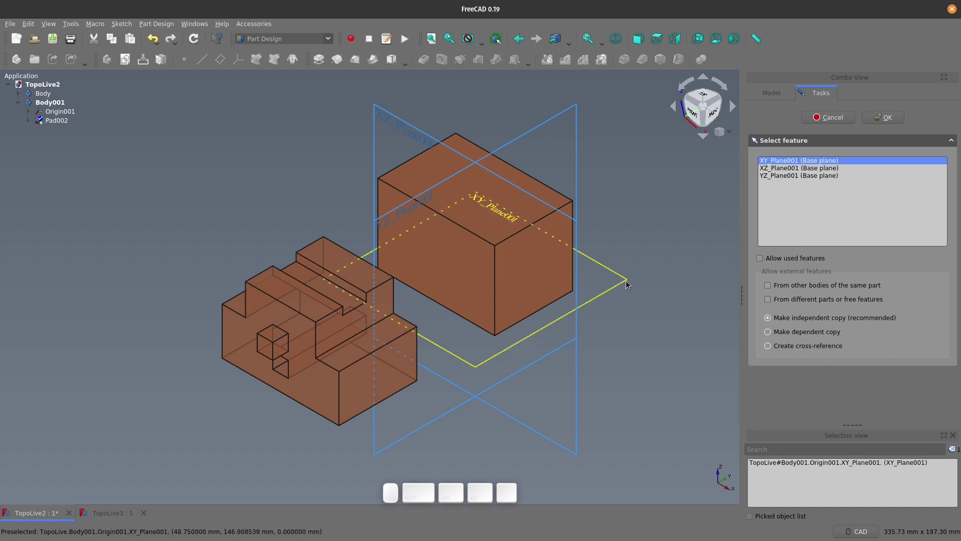
pyautogui.click(870, 125)
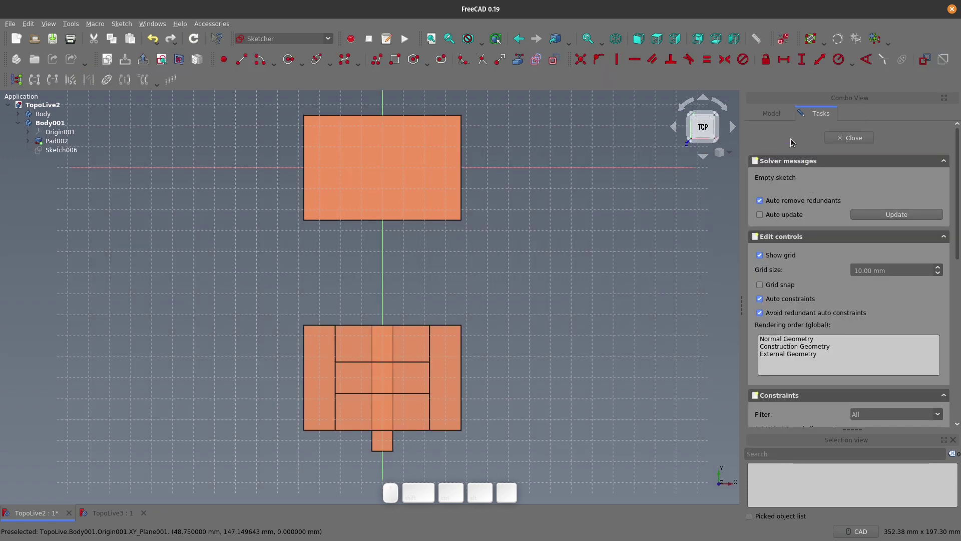
# Set the new sketch's attachment offset z position to 50 mm
pyautogui.click(771, 113)
pyautogui.scroll(-2, 801, 248)
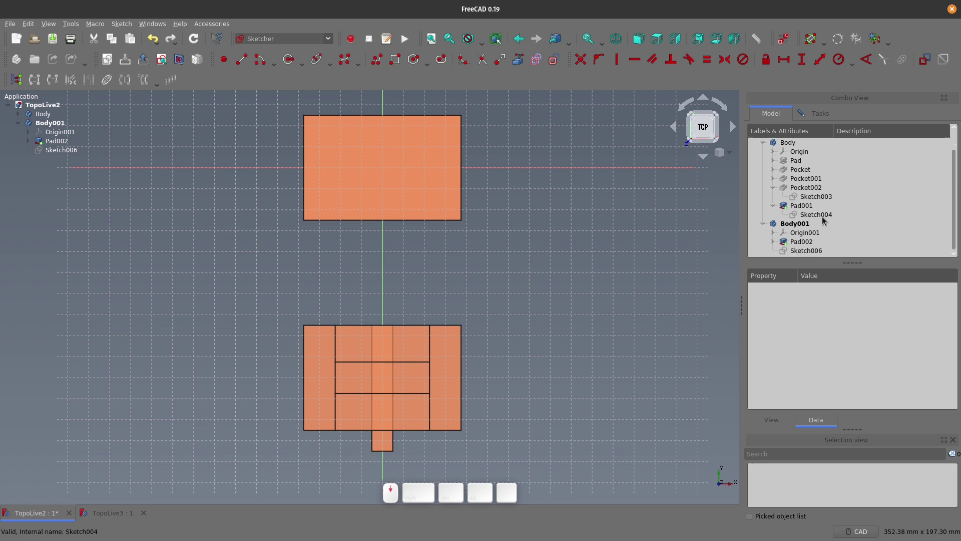
pyautogui.click(801, 250)
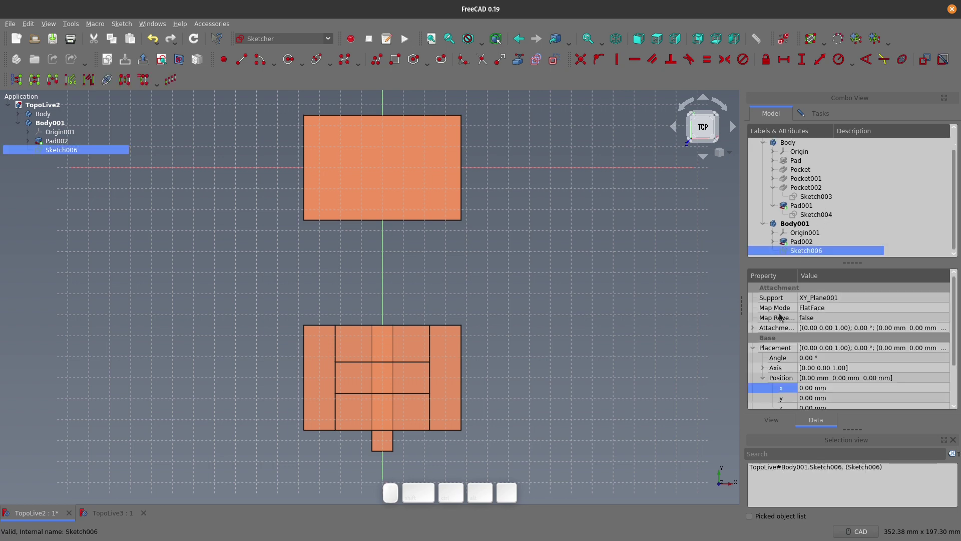
pyautogui.click(753, 328)
pyautogui.click(763, 357)
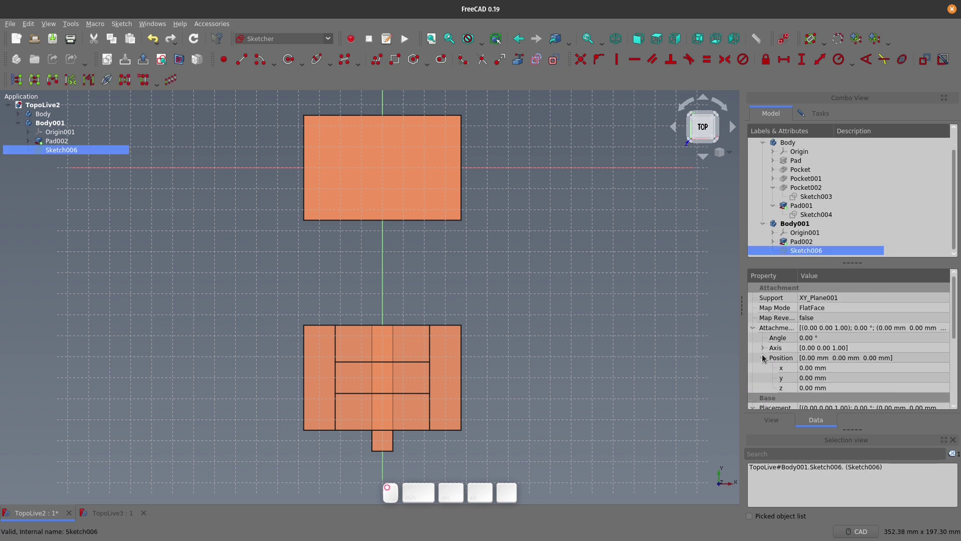
pyautogui.click(814, 389)
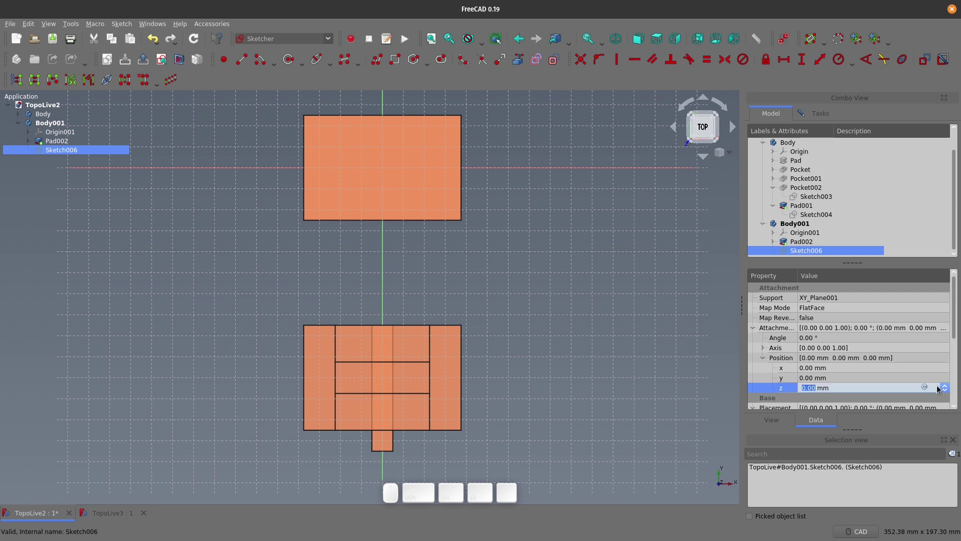
pyautogui.write('50')
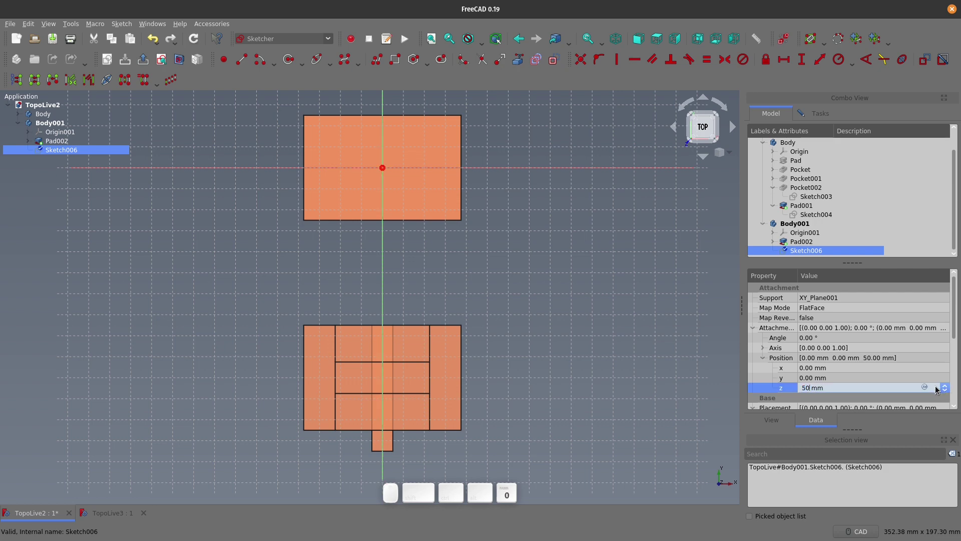
# Link the sketch's attachment offset z position to the expression Pad.Length
pyautogui.click(849, 375)
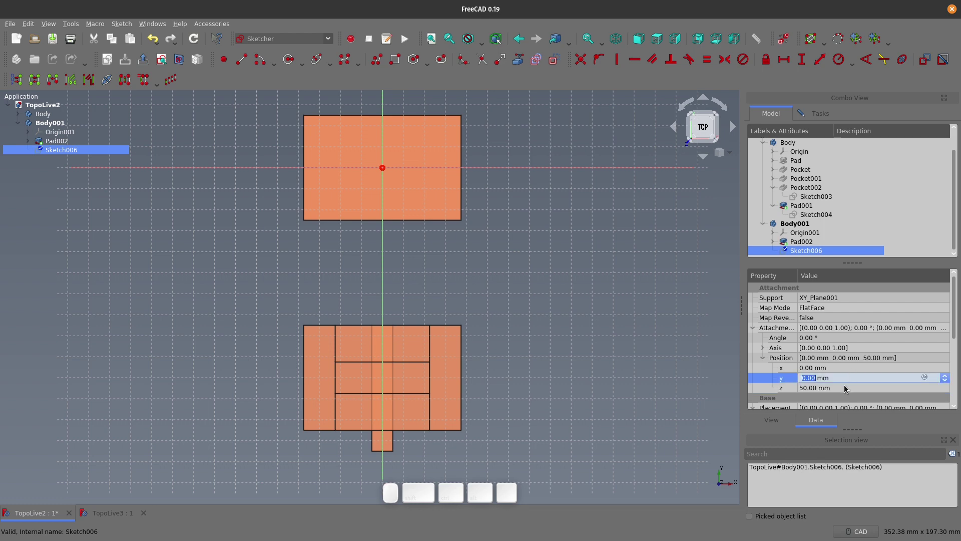
pyautogui.click(845, 388)
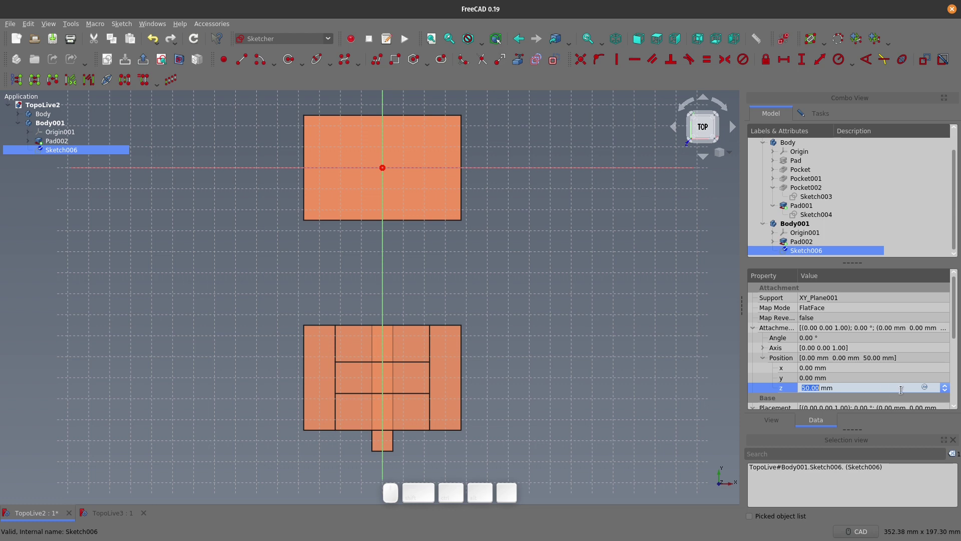
pyautogui.click(924, 386)
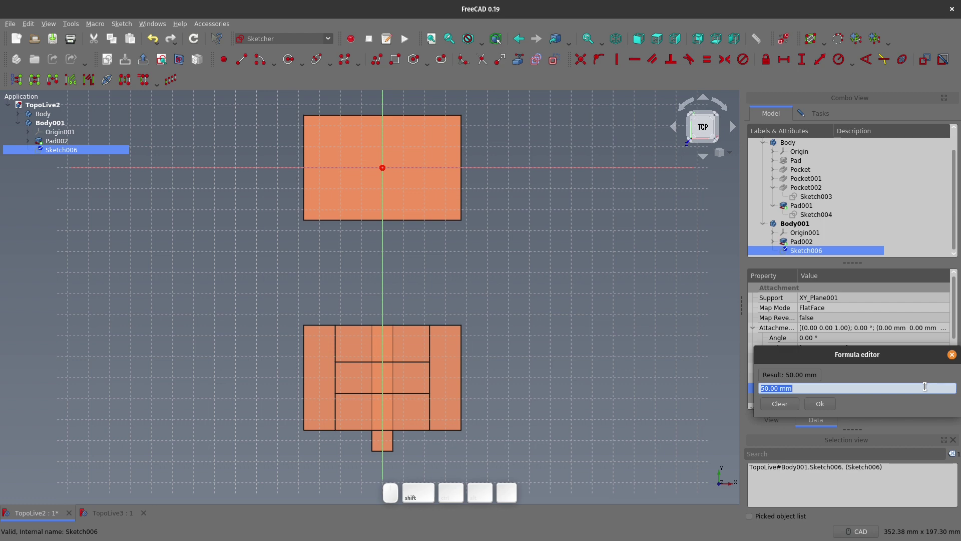
pyautogui.write('Pad')
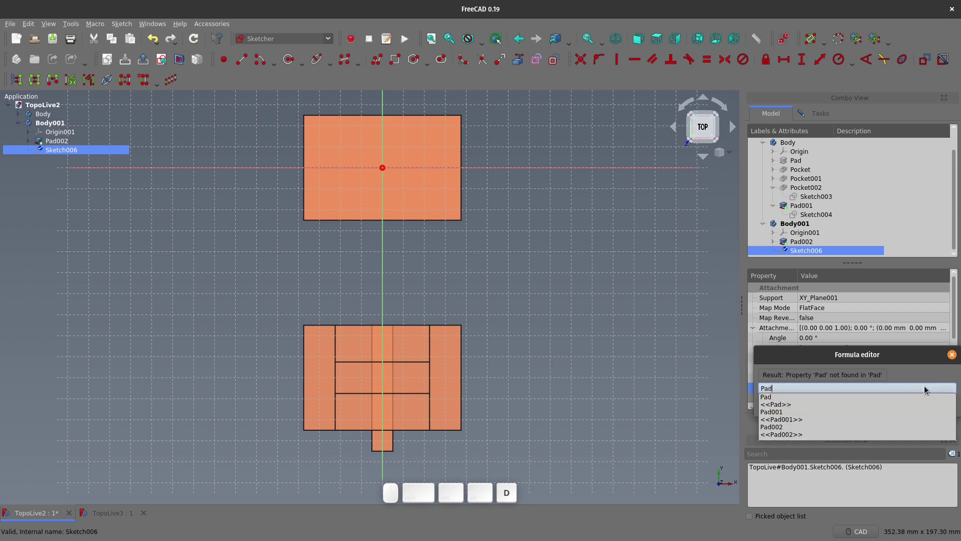
pyautogui.write('.')
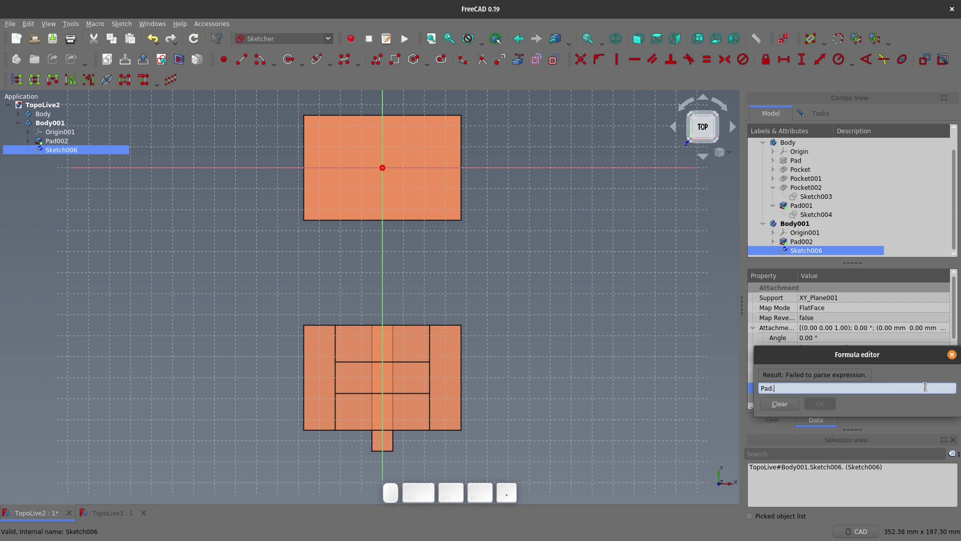
pyautogui.write('Length')
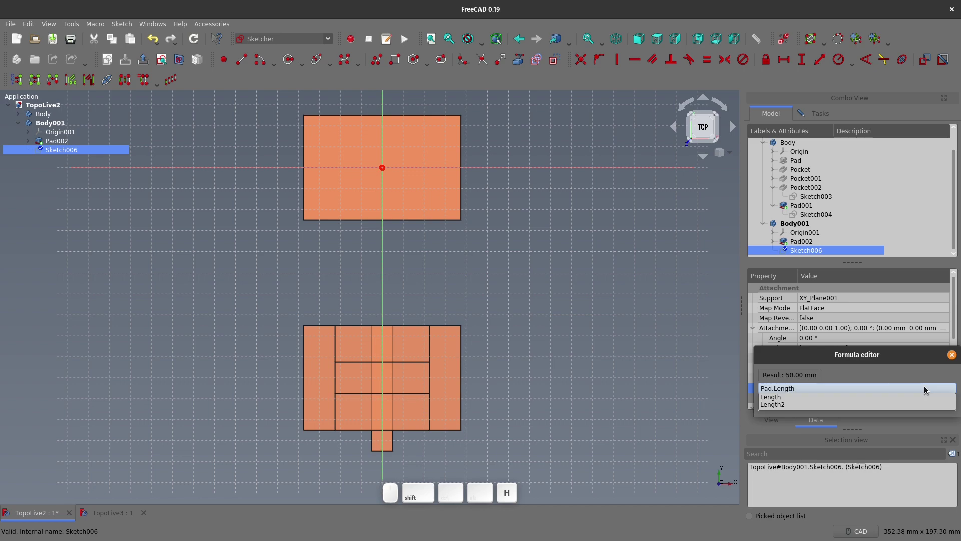
pyautogui.press('Return')
pyautogui.press('Return')
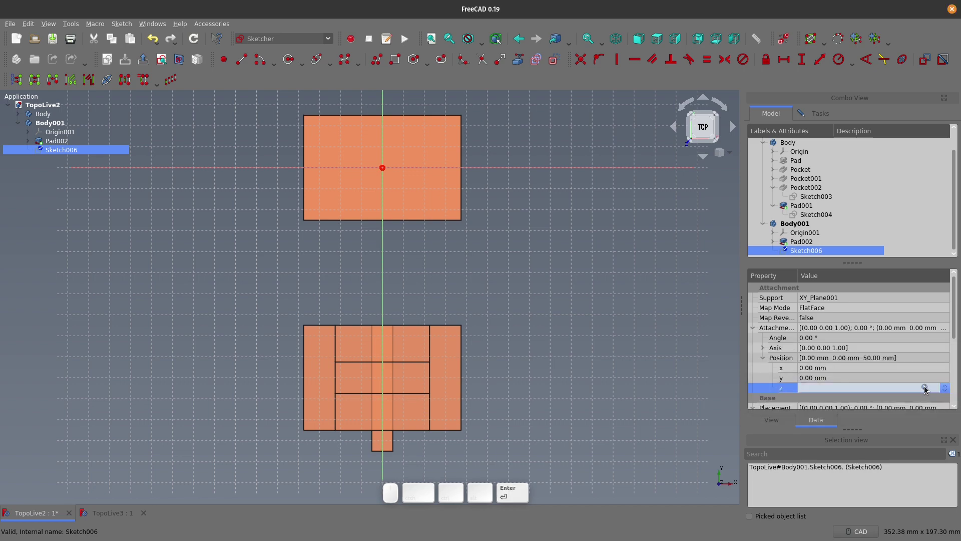
# Reopen the offset sketch, draw a rectangle at each end of the block, and add a 45 mm horizontal construction line centred on the origin
pyautogui.click(650, 271)
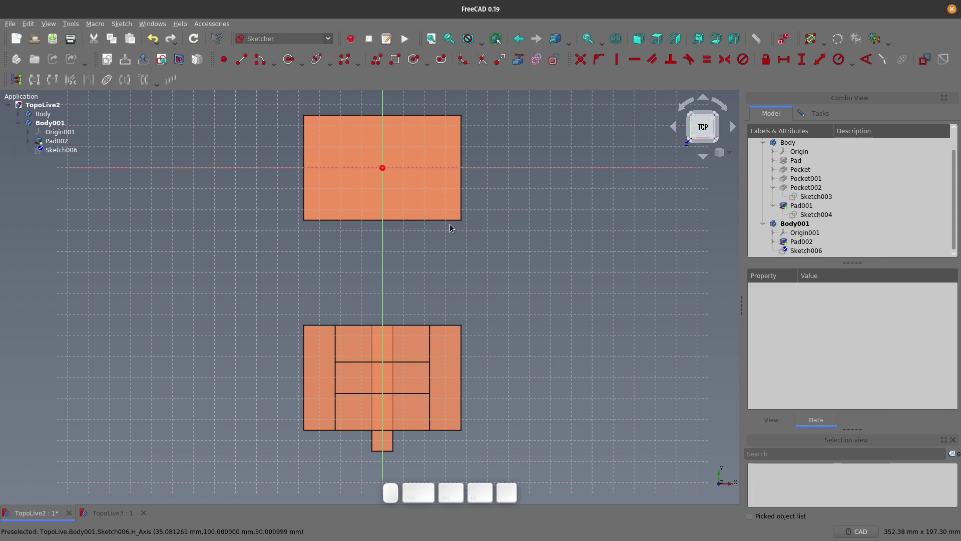
pyautogui.moveTo(465, 261)
pyautogui.mouseDown(button='middle')
pyautogui.moveTo(506, 180)
pyautogui.moveTo(501, 165)
pyautogui.moveTo(571, 284)
pyautogui.moveTo(644, 152)
pyautogui.moveTo(702, 141)
pyautogui.mouseUp(button='middle')
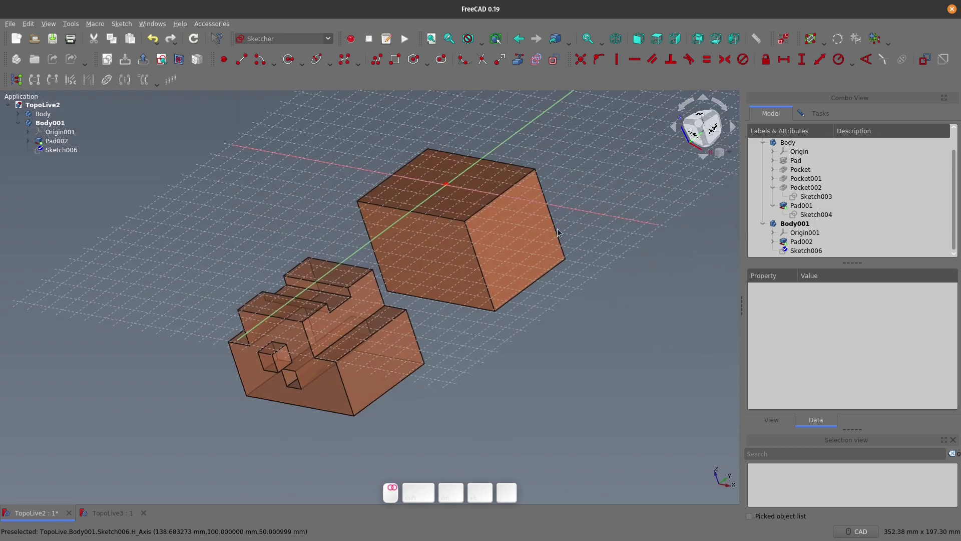
pyautogui.click(700, 127)
pyautogui.click(699, 127)
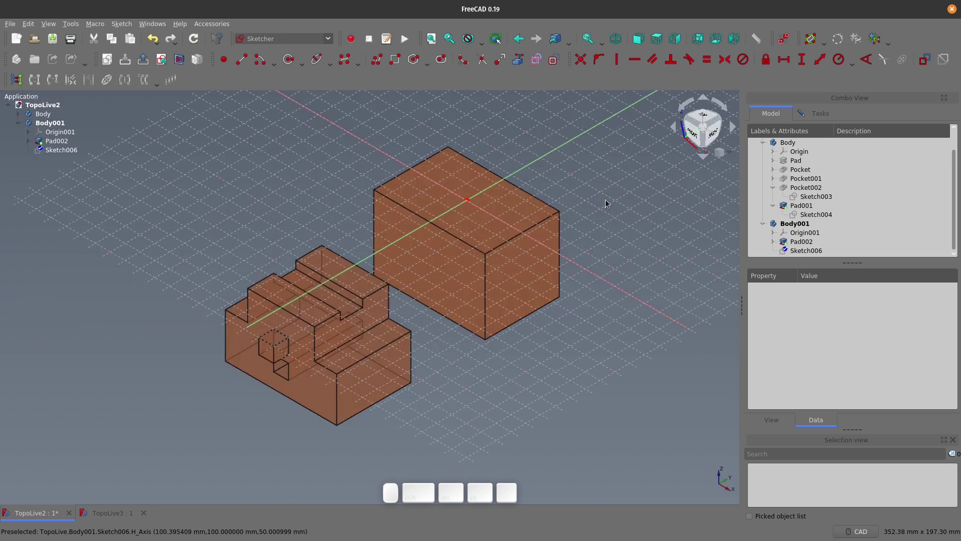
pyautogui.doubleClick(56, 151)
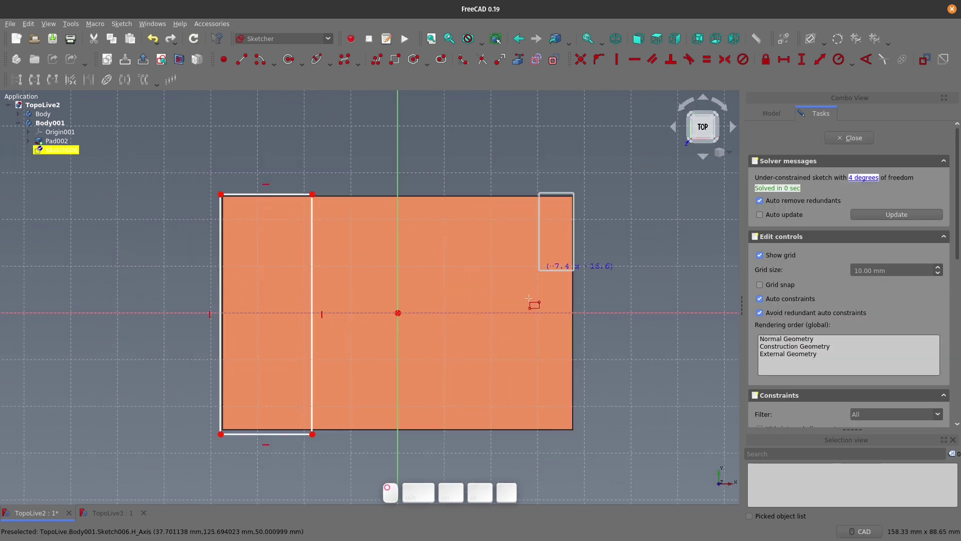
pyautogui.click(317, 312)
pyautogui.click(464, 313)
pyautogui.click(464, 312)
pyautogui.keyDown('ctrl'); pyautogui.click(315, 312); pyautogui.keyUp('ctrl')
pyautogui.write('l')
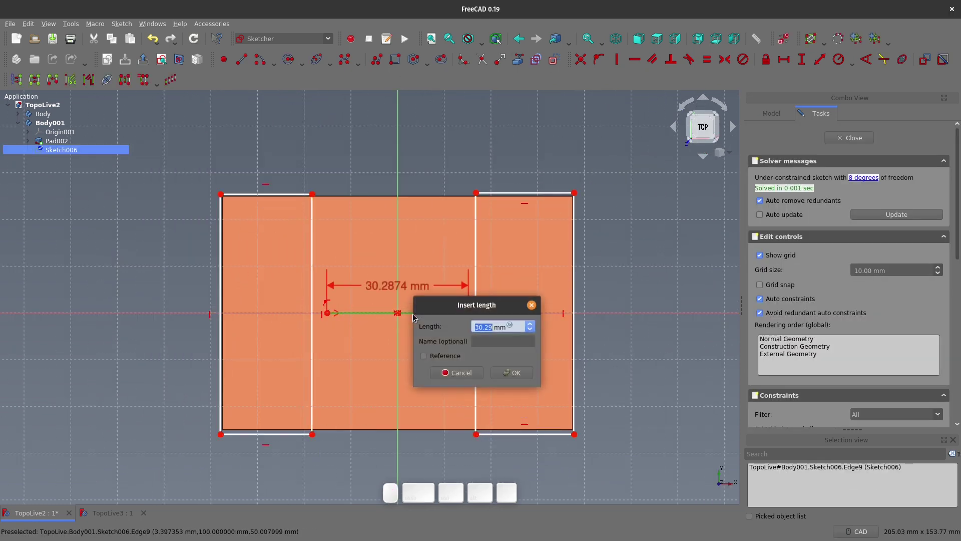
pyautogui.write('45')
pyautogui.press('Return')
# Constrain the construction line's endpoints onto the rectangles' inner edges and make the two rectangles equal in width and height
pyautogui.click(503, 313)
pyautogui.keyDown('ctrl'); pyautogui.click(475, 270); pyautogui.keyUp('ctrl')
pyautogui.hotkey('shift', 'o')
pyautogui.click(293, 312)
pyautogui.keyDown('ctrl'); pyautogui.click(312, 256); pyautogui.keyUp('ctrl')
pyautogui.hotkey('shift', 'o')
pyautogui.click(275, 194)
pyautogui.keyDown('ctrl'); pyautogui.click(526, 193); pyautogui.keyUp('ctrl')
pyautogui.press('e')
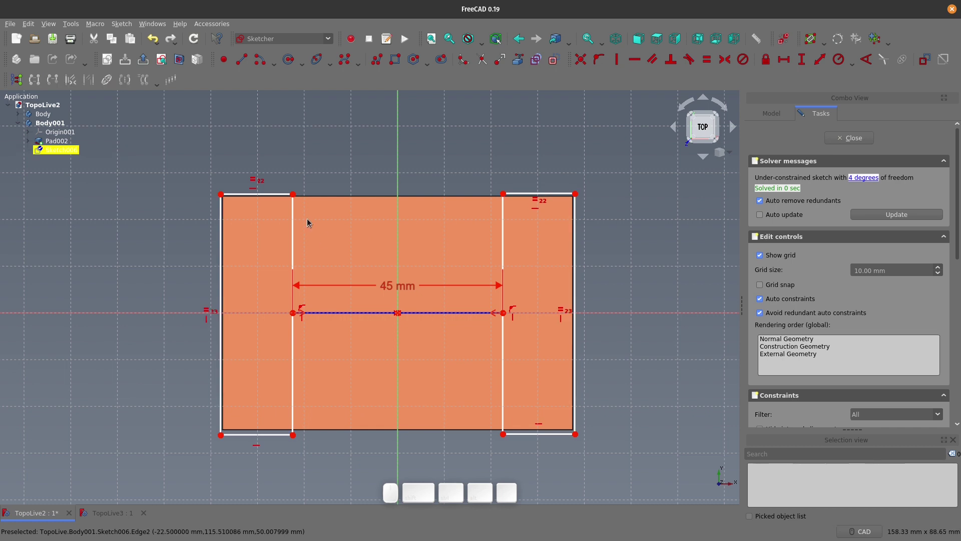
# Constrain the rectangles to 50 mm high, dimension their width, and pocket the sketch 20 mm deep
pyautogui.click(503, 208)
pyautogui.press('l')
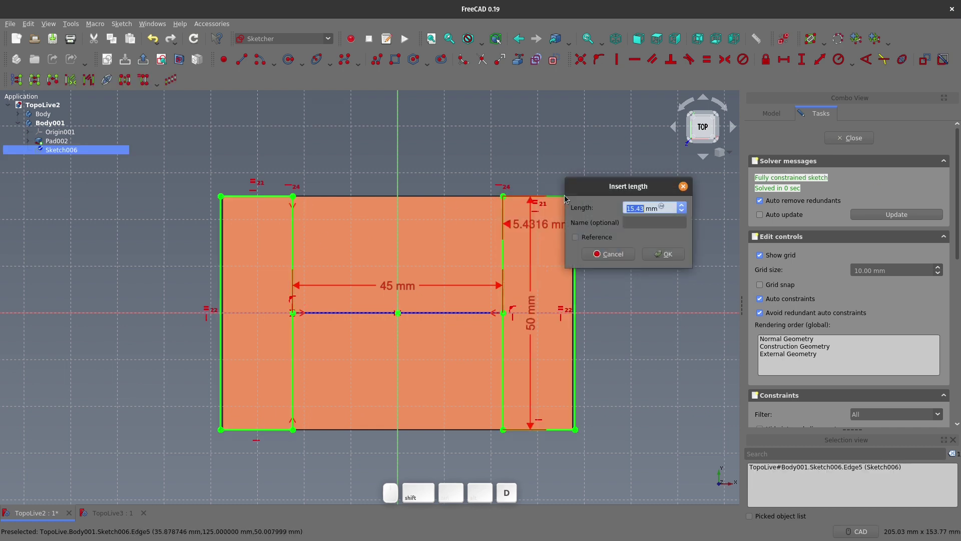
pyautogui.write('20')
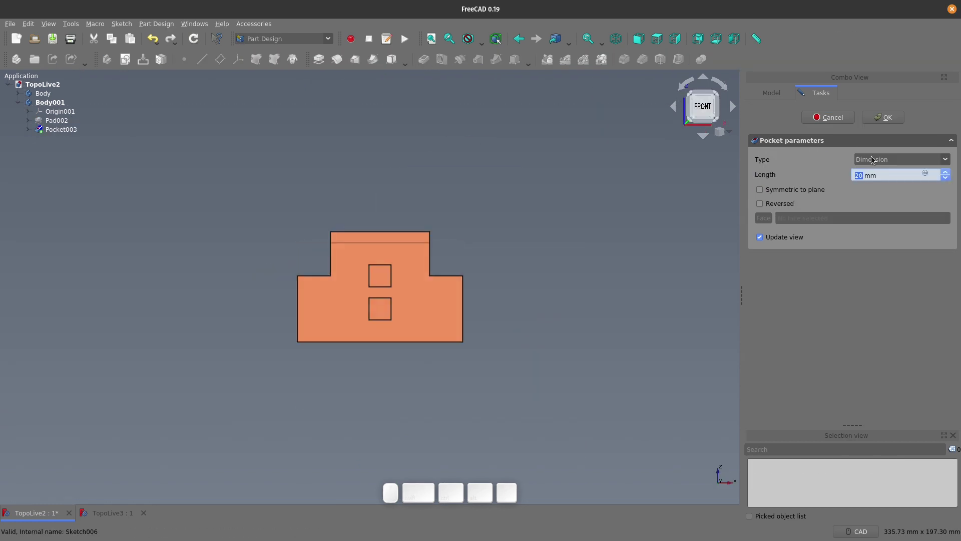
pyautogui.click(882, 117)
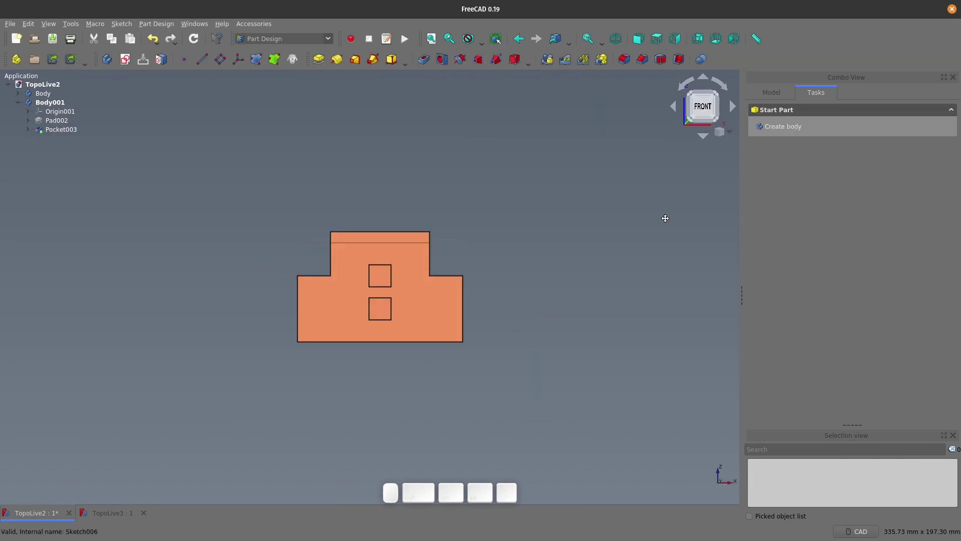
# Show Body001's origin planes and create a datum plane attached to its XZ plane
pyautogui.moveTo(665, 217); pyautogui.dragTo(575, 253, button='middle')
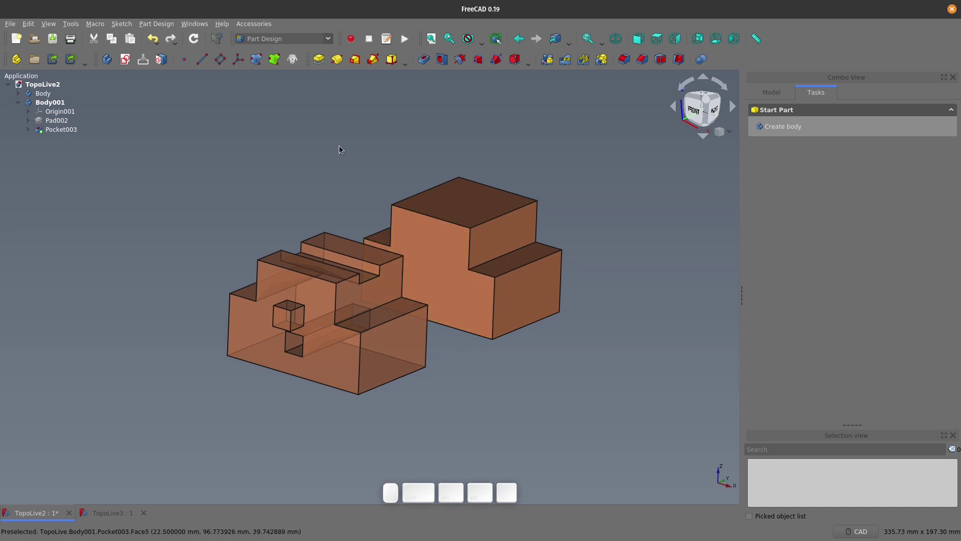
pyautogui.moveTo(339, 148); pyautogui.dragTo(308, 181, button='middle')
pyautogui.click(59, 112)
pyautogui.press('space')
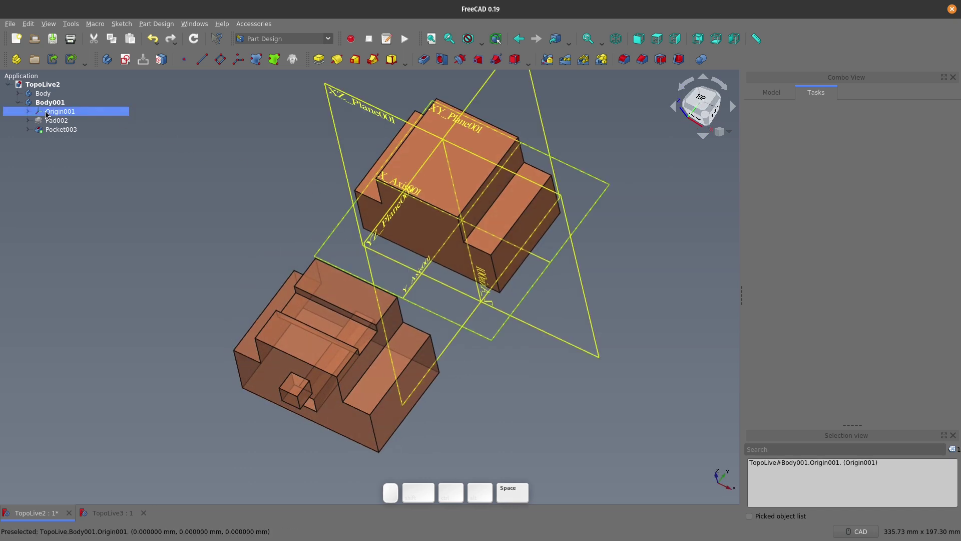
pyautogui.click(723, 214)
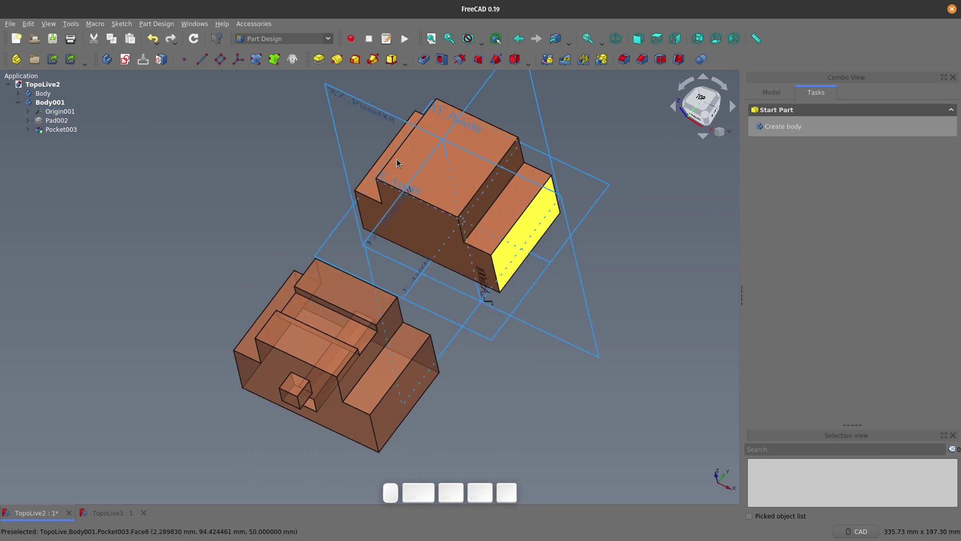
pyautogui.click(376, 117)
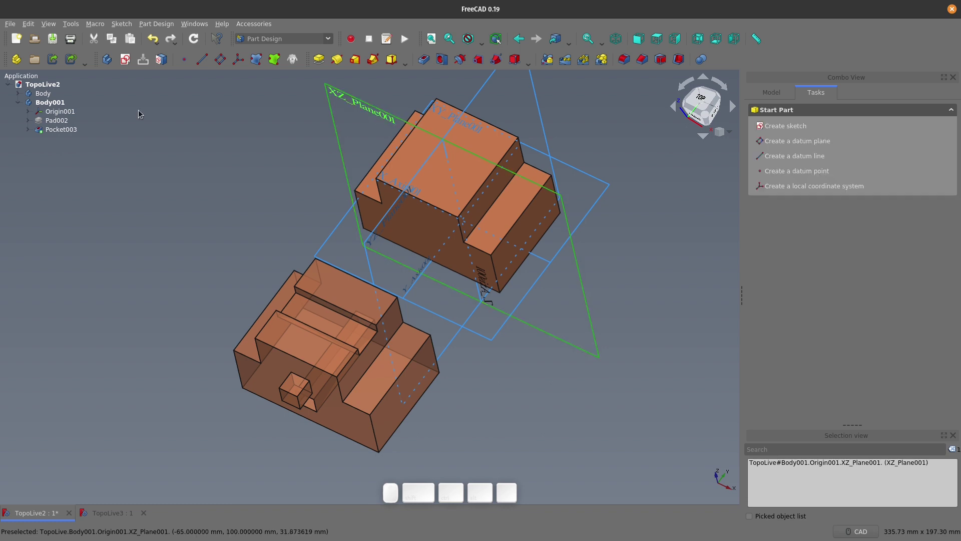
pyautogui.click(221, 60)
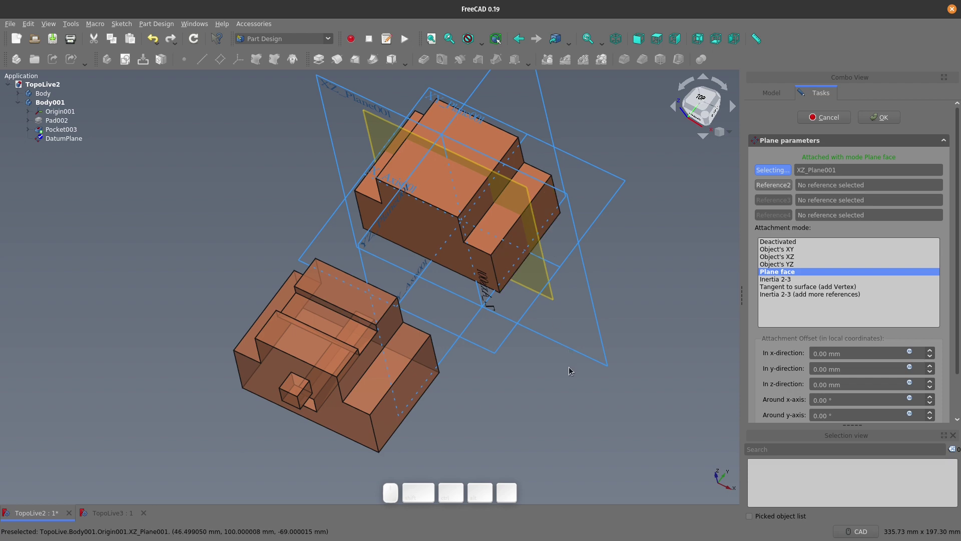
# Offset the datum plane 25 mm in the z-direction to the block's front face and accept it
pyautogui.moveTo(571, 371); pyautogui.dragTo(551, 344, button='middle')
pyautogui.scroll(1, 859, 351)
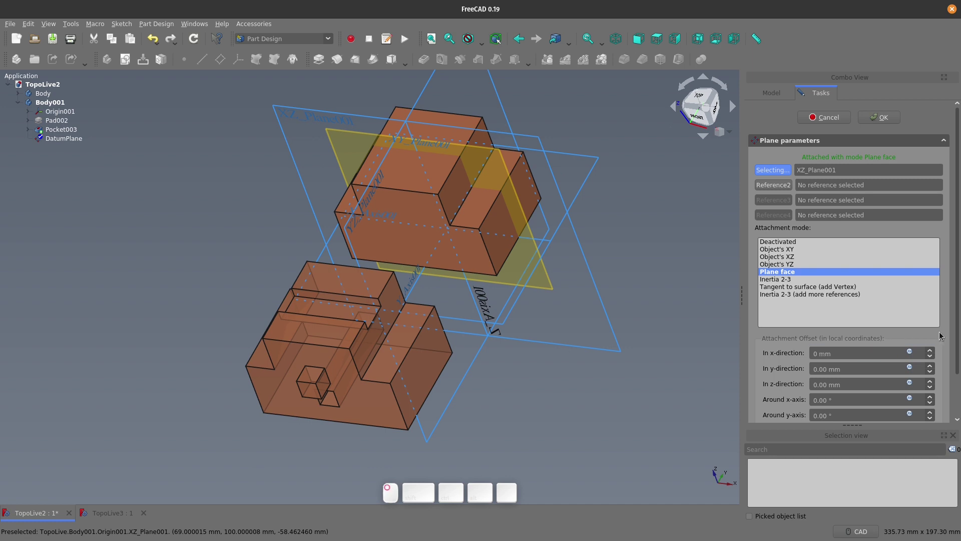
pyautogui.scroll(-2, 947, 337)
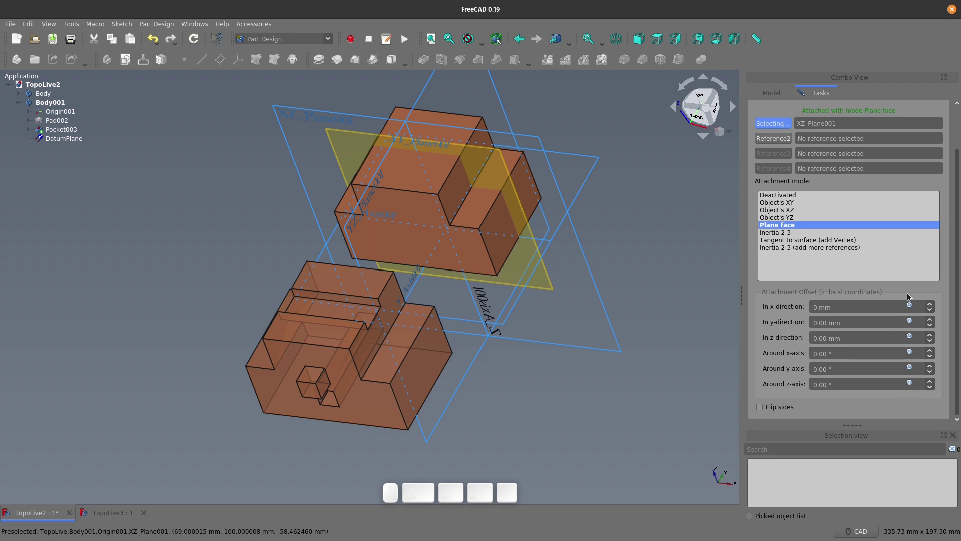
pyautogui.click(865, 340)
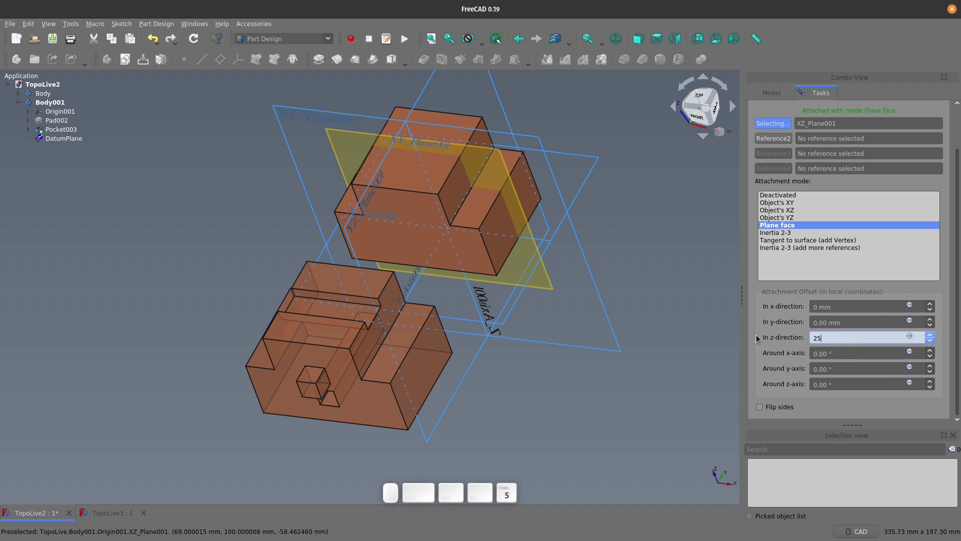
pyautogui.click(819, 324)
pyautogui.moveTo(566, 381); pyautogui.dragTo(403, 413, button='middle')
pyautogui.scroll(2, 929, 116)
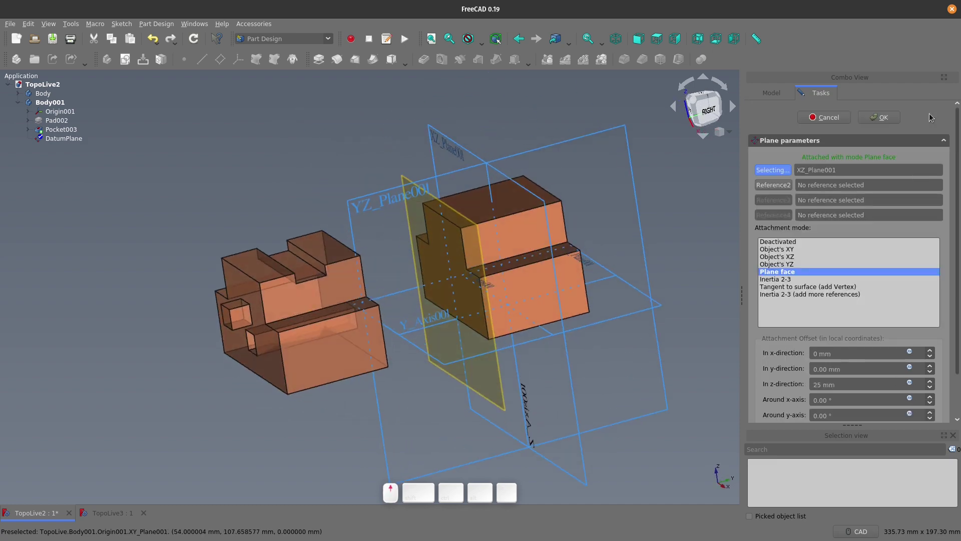
pyautogui.click(868, 118)
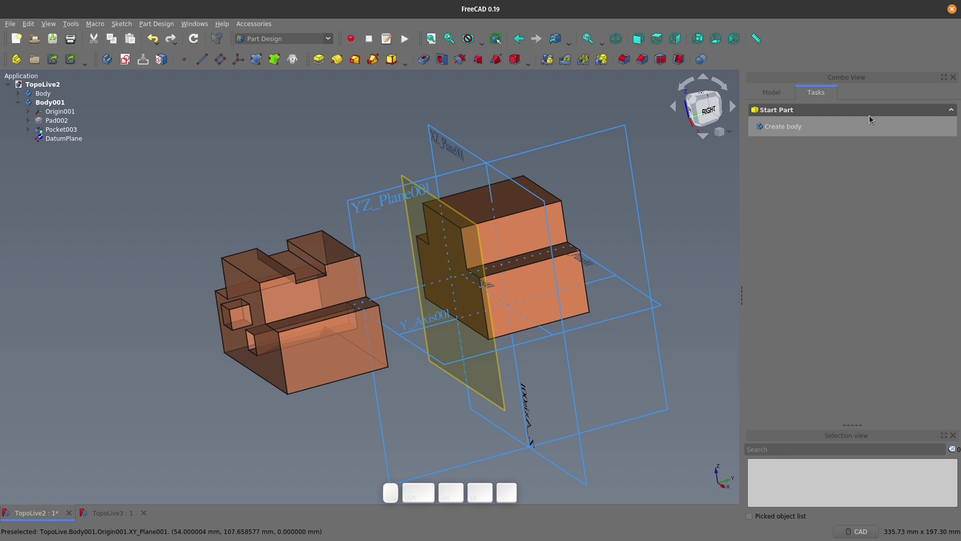
# Hide Body001's origin planes and create a new sketch on the datum plane
pyautogui.click(70, 114)
pyautogui.press('space')
pyautogui.click(407, 156)
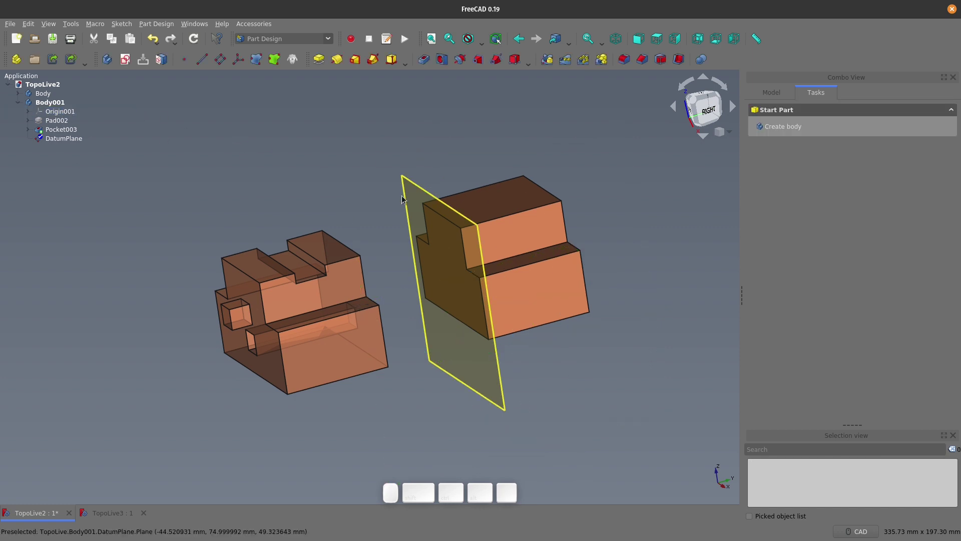
pyautogui.click(415, 205)
pyautogui.click(126, 58)
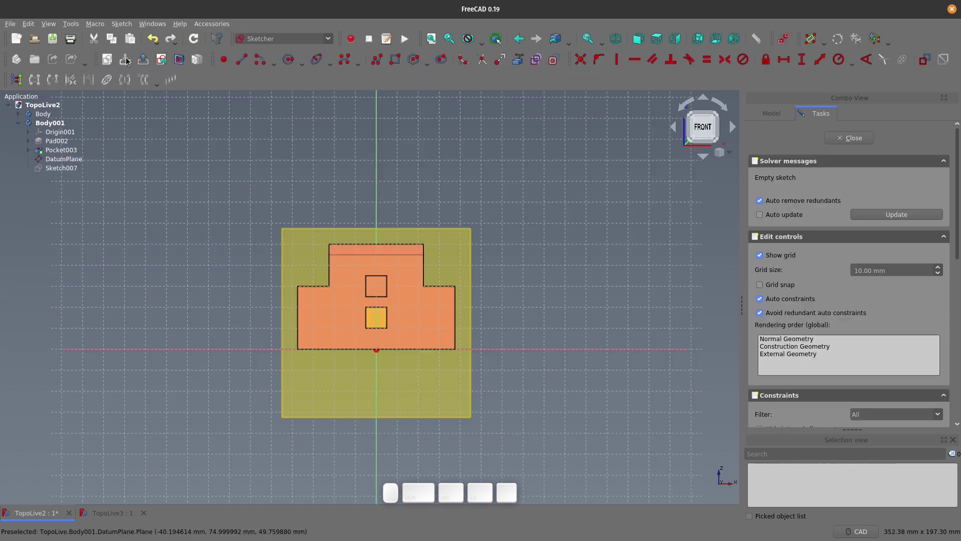
# Draw a small rectangle across the vertical axis in the front datum plane's sketch and constrain its size and position
pyautogui.scroll(5, 373, 309)
pyautogui.click(351, 301)
pyautogui.click(404, 364)
pyautogui.press('s')
pyautogui.press('e')
pyautogui.click(382, 359)
pyautogui.click(382, 416)
# Pocket the rectangle and drive the pocket's length with a formula referencing another pocket
pyautogui.click(838, 144)
pyautogui.click(927, 178)
pyautogui.write('Pocket00')
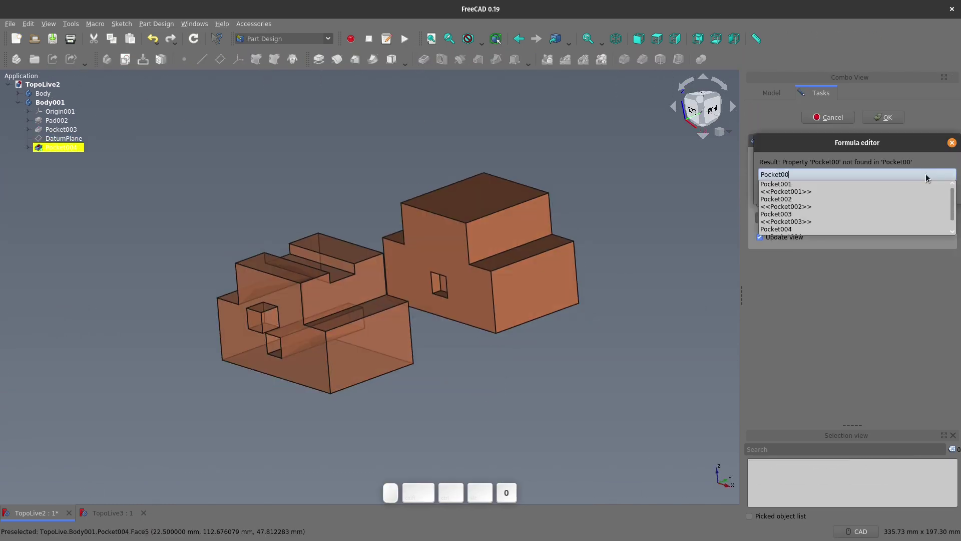
pyautogui.press('Return')
# Create a datum plane over the block's top and drive its offset with a formula referencing the pad
pyautogui.click(910, 336)
pyautogui.write('Pad')
pyautogui.press('Return')
# Sketch a 45 mm wide rectangle on the top datum plane, add a 17.5 mm dimension, and pocket it
pyautogui.click(126, 59)
pyautogui.click(395, 59)
pyautogui.click(302, 239)
pyautogui.click(474, 309)
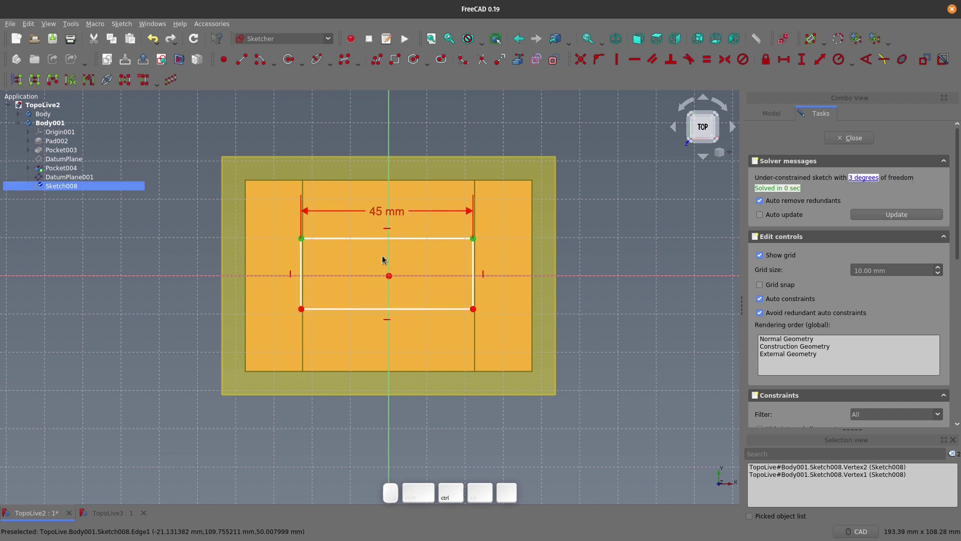
pyautogui.write('17.5')
pyautogui.press('Return')
pyautogui.click(848, 138)
pyautogui.click(424, 59)
# Sketch the small square on the front datum plane above the square pocket and pad it
pyautogui.click(63, 138)
pyautogui.click(125, 59)
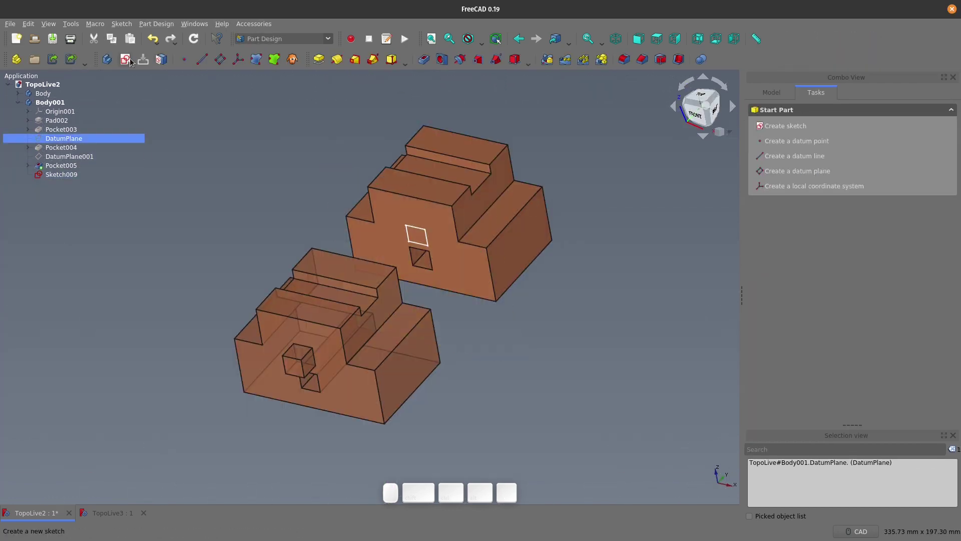
pyautogui.click(318, 59)
pyautogui.press('0')
# Set the length of Pocket001 in the first body to 47 mm
pyautogui.click(17, 93)
pyautogui.doubleClick(60, 130)
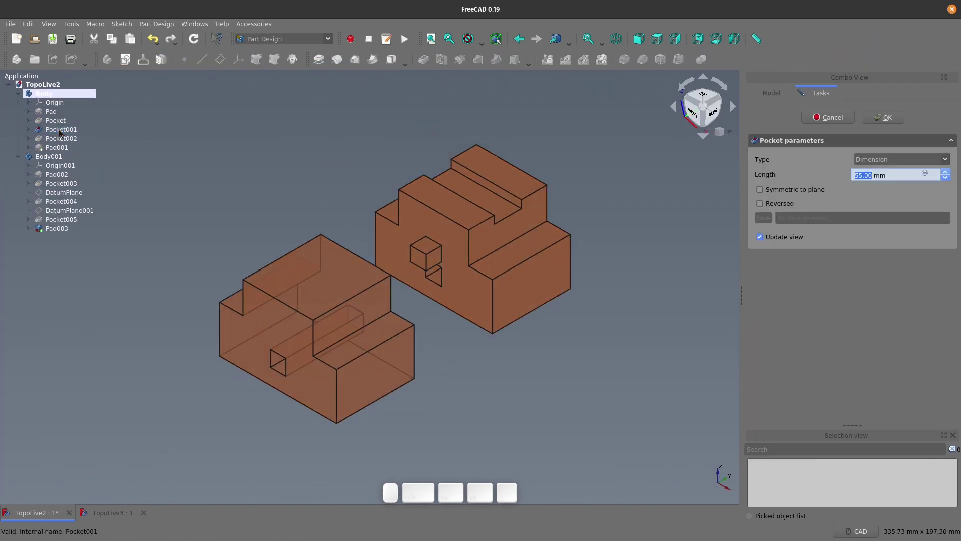
pyautogui.write('47')
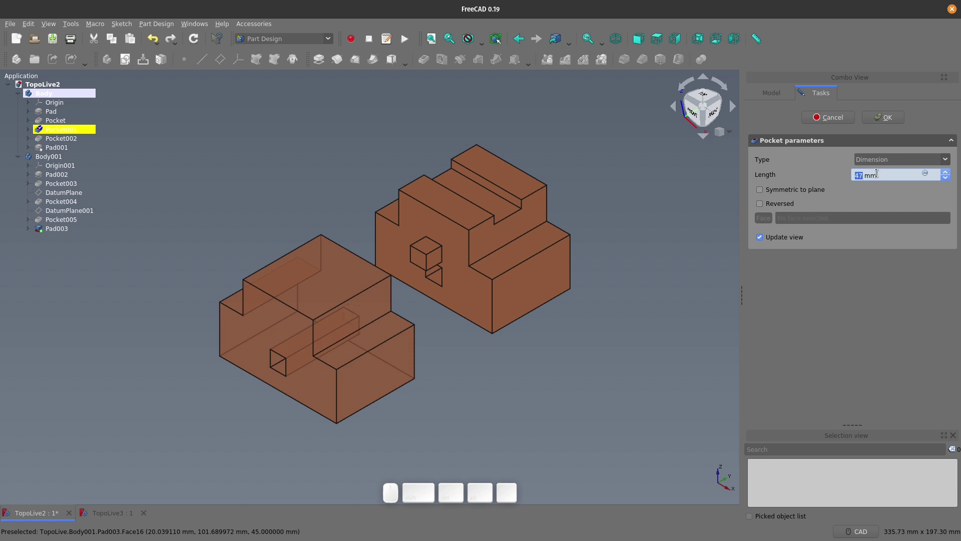
pyautogui.click(884, 117)
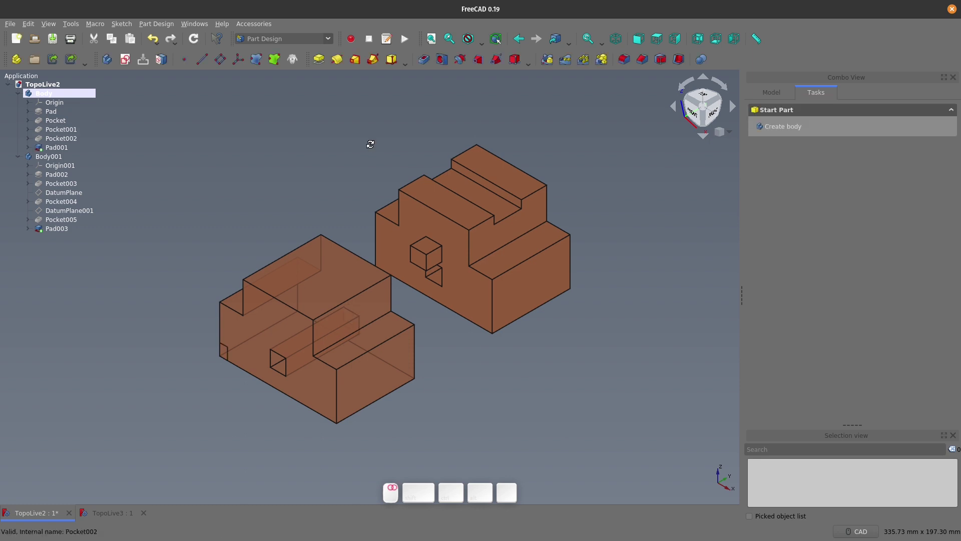
# Recompute Body001 and compare both bodies' features from several angles
pyautogui.moveTo(371, 144); pyautogui.dragTo(370, 118, button='middle')
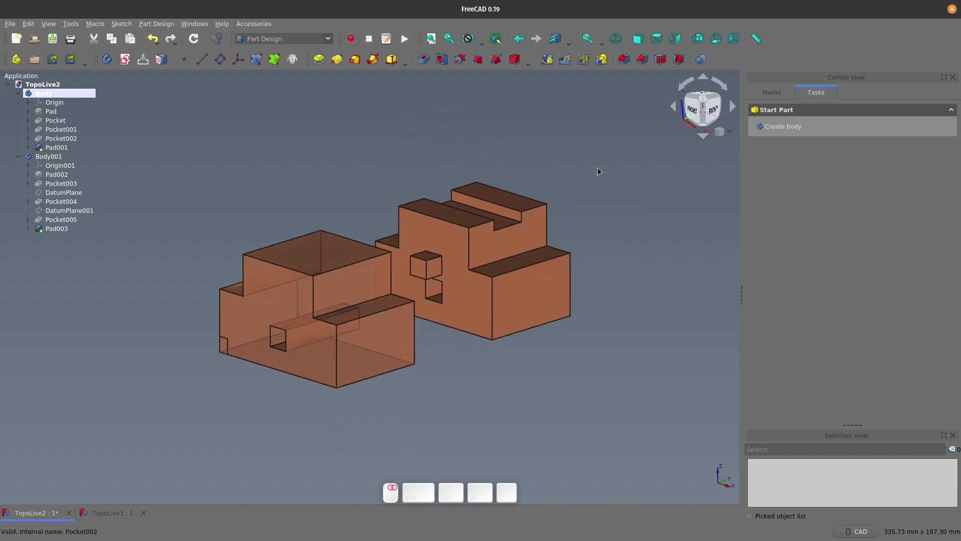
pyautogui.moveTo(599, 171); pyautogui.dragTo(581, 186, button='middle')
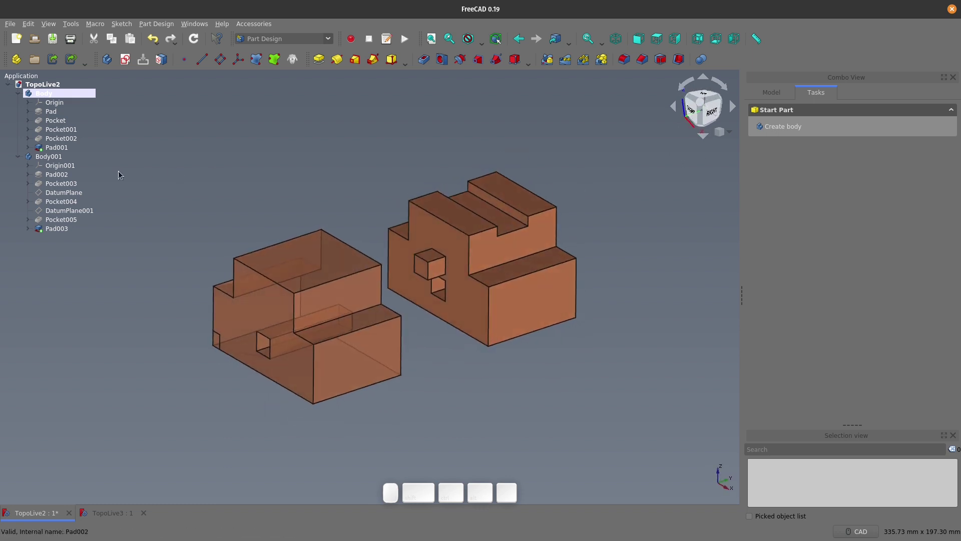
pyautogui.rightClick(59, 156)
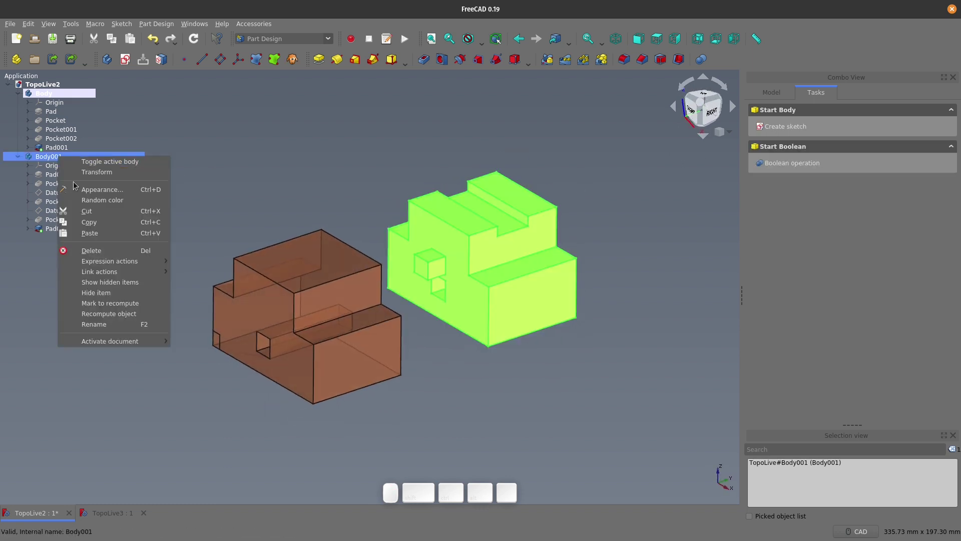
pyautogui.click(99, 313)
pyautogui.click(575, 198)
pyautogui.moveTo(574, 197); pyautogui.dragTo(421, 242, button='middle')
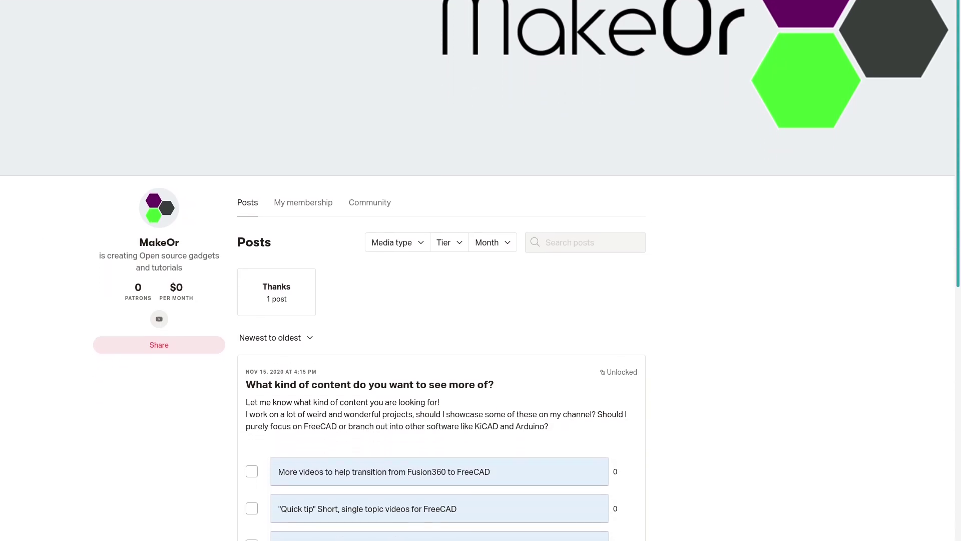
pyautogui.scroll(-3, 957, 72)
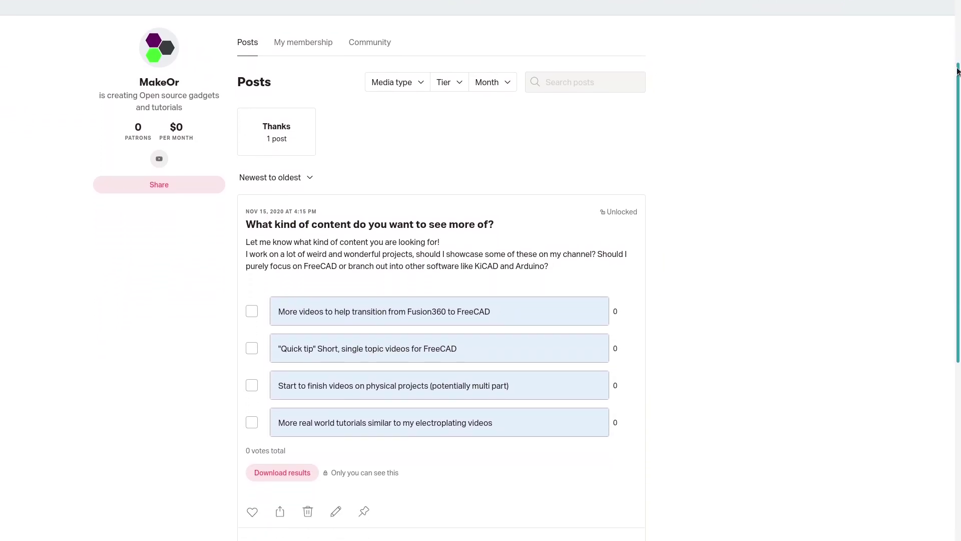
# Look through the content poll and posts on the MakeOr Patreon page
pyautogui.moveTo(957, 71); pyautogui.dragTo(949, 322)
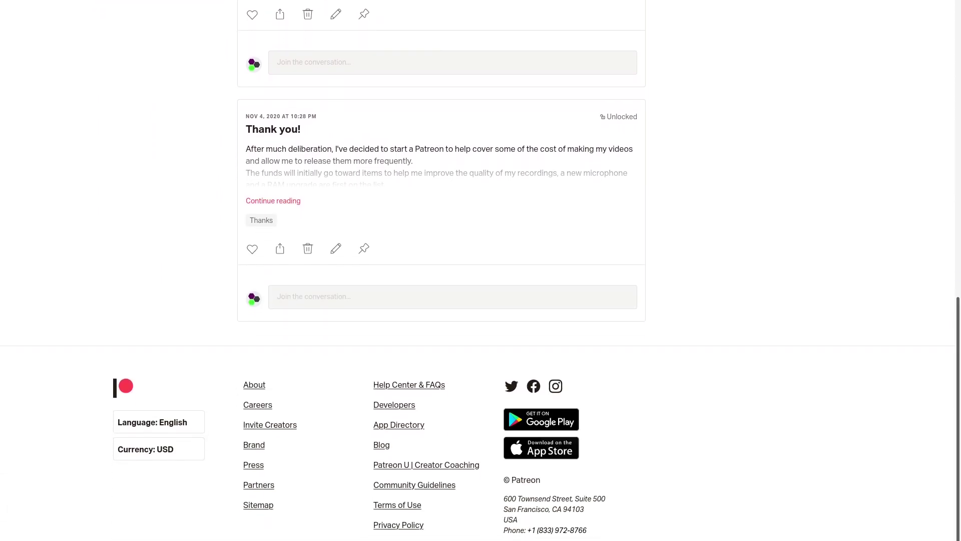